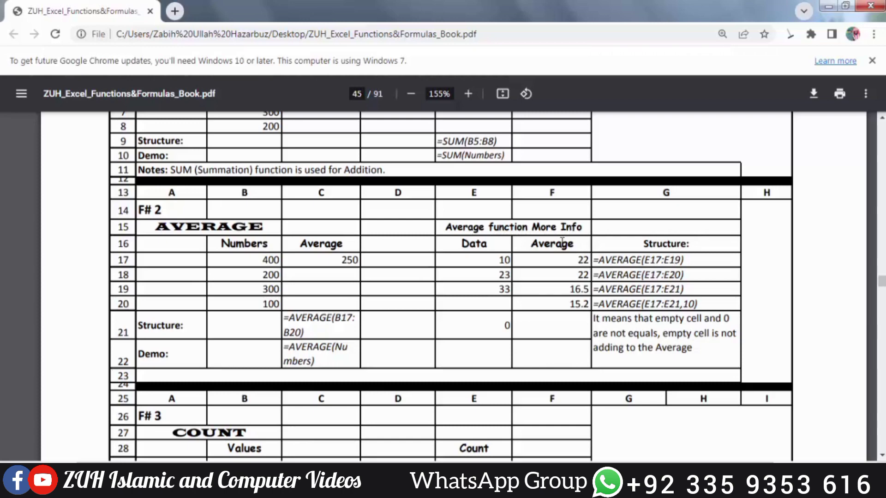
Step: Review the PDF book's function examples from AVERAGE through MOD, keeping the current Windows color scheme and suppressing its message
{"action": "scroll", "coordinate": [562, 240], "scroll_direction": "down", "scroll_amount": 4}
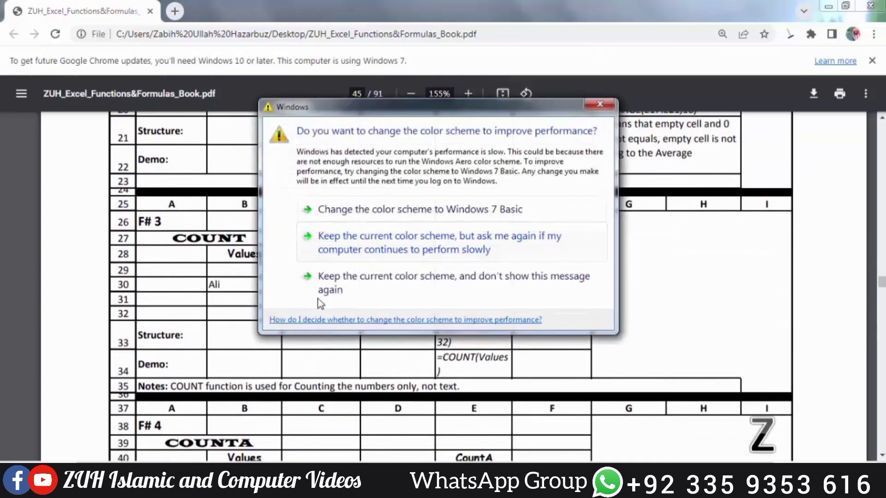
{"action": "left_click", "coordinate": [351, 294]}
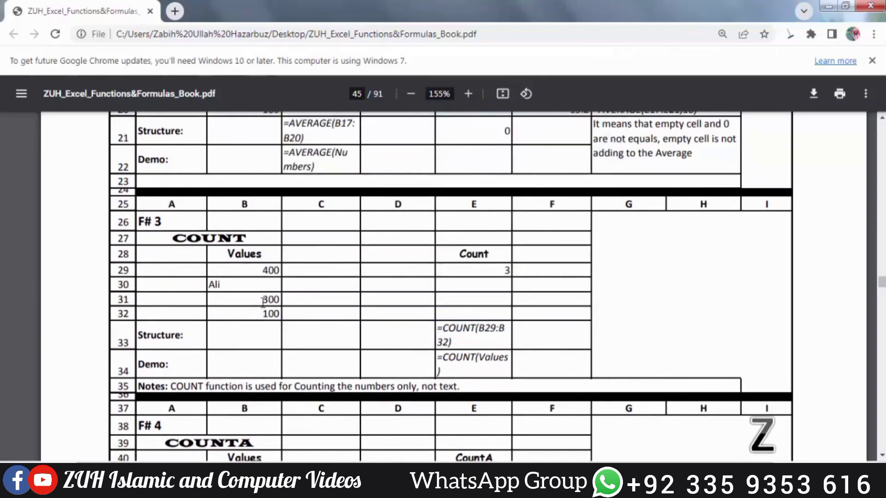
{"action": "scroll", "coordinate": [262, 302], "scroll_direction": "down", "scroll_amount": 2}
{"action": "scroll", "coordinate": [263, 302], "scroll_direction": "down", "scroll_amount": 4}
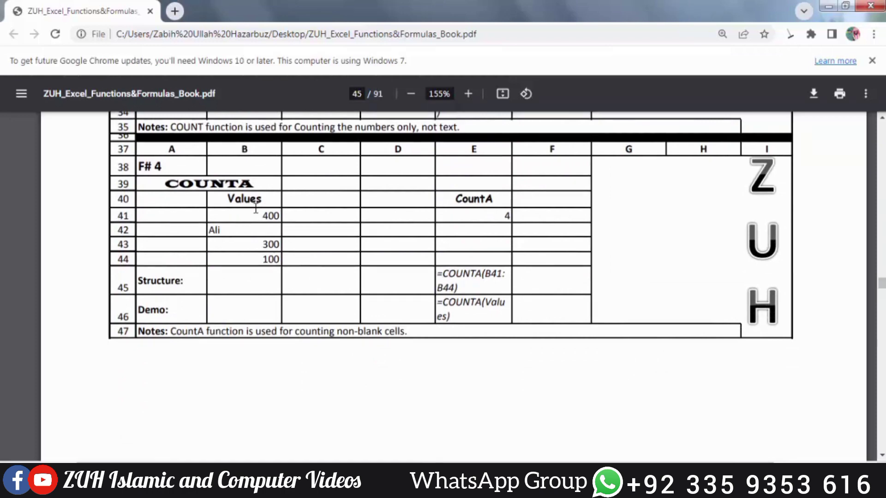
{"action": "scroll", "coordinate": [255, 209], "scroll_direction": "down", "scroll_amount": 8}
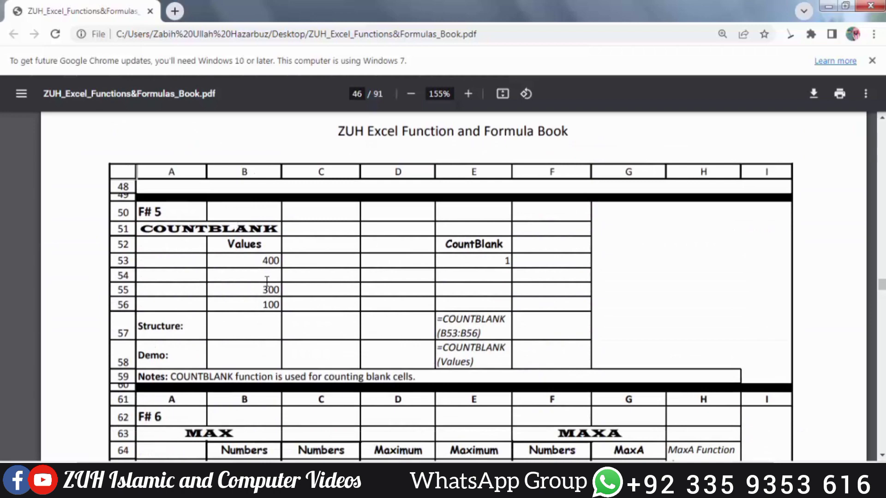
{"action": "scroll", "coordinate": [267, 280], "scroll_direction": "down", "scroll_amount": 7}
{"action": "scroll", "coordinate": [229, 229], "scroll_direction": "up", "scroll_amount": 3}
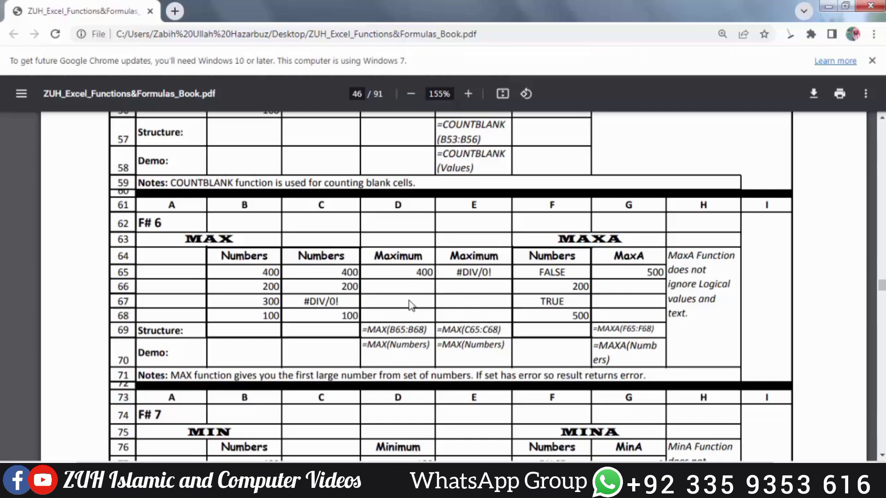
{"action": "scroll", "coordinate": [410, 305], "scroll_direction": "down", "scroll_amount": 3}
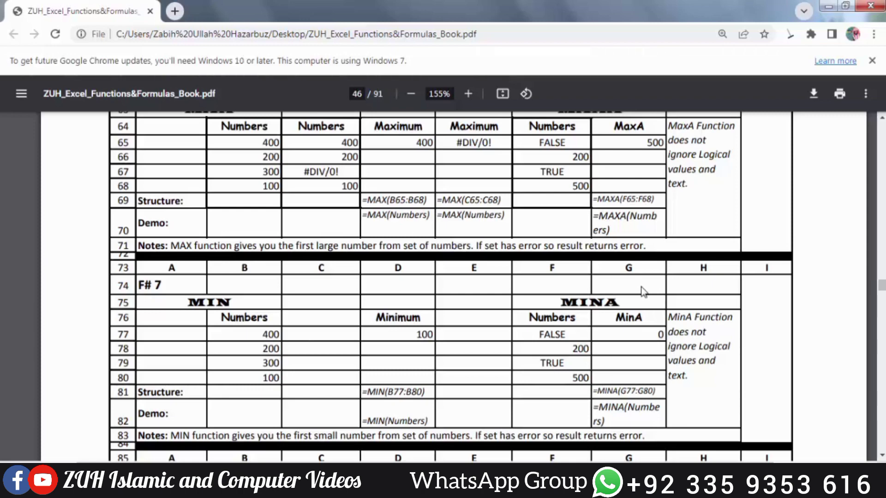
{"action": "scroll", "coordinate": [642, 290], "scroll_direction": "down", "scroll_amount": 5}
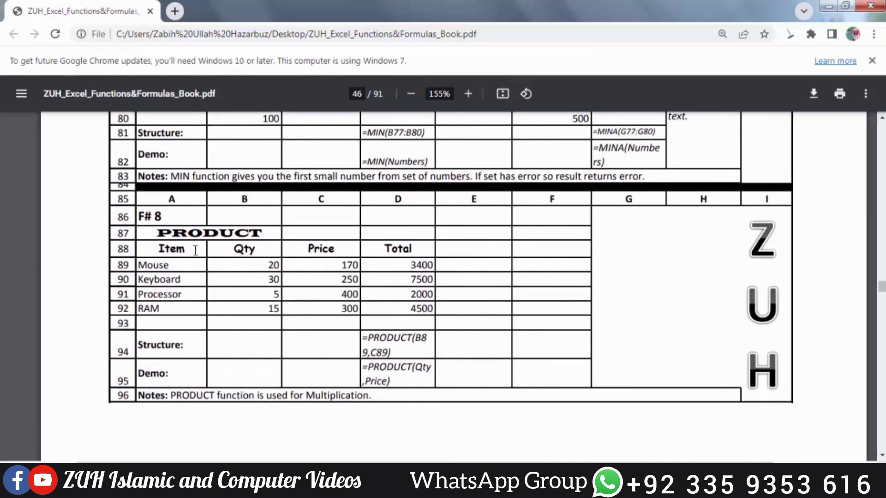
{"action": "scroll", "coordinate": [271, 250], "scroll_direction": "down", "scroll_amount": 10}
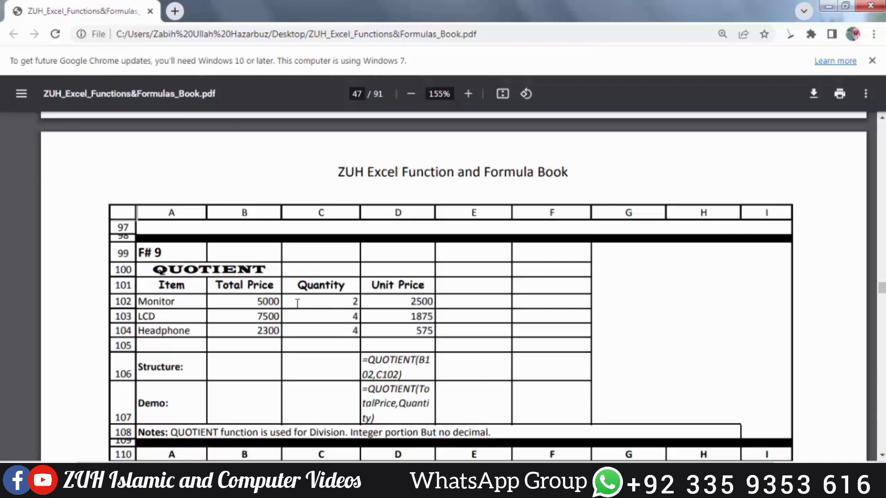
{"action": "scroll", "coordinate": [298, 304], "scroll_direction": "down", "scroll_amount": 5}
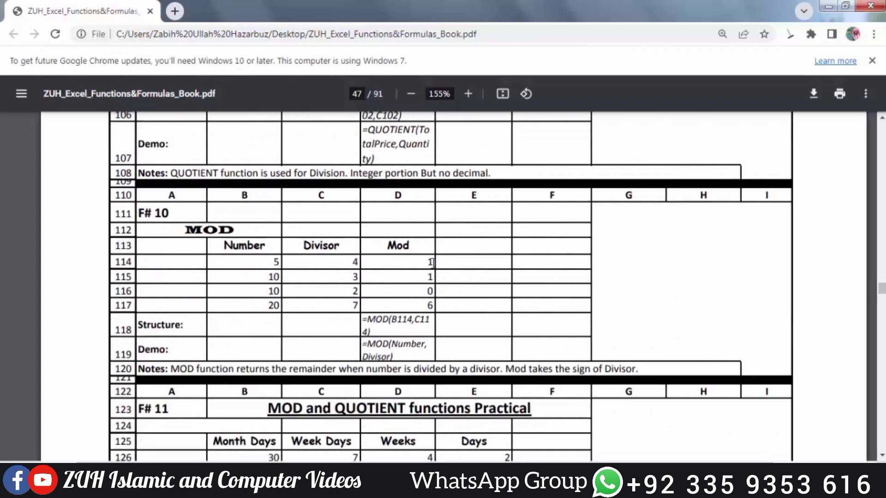
{"action": "scroll", "coordinate": [432, 262], "scroll_direction": "up", "scroll_amount": 10}
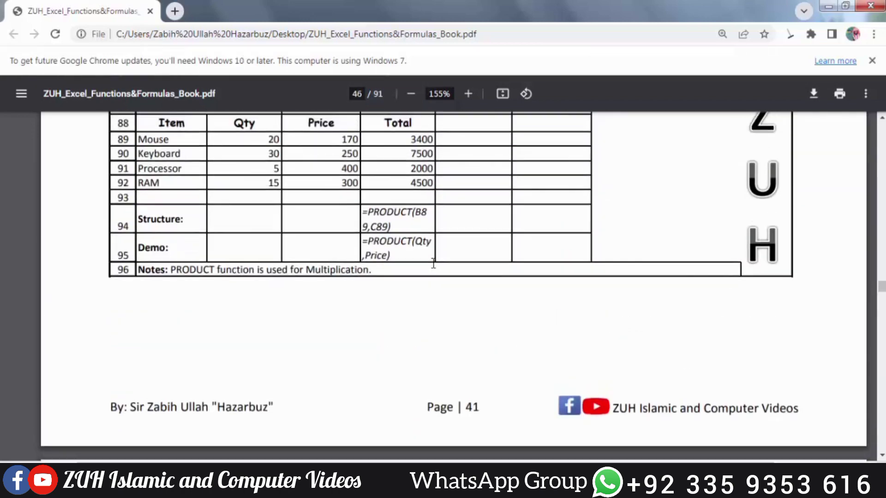
{"action": "scroll", "coordinate": [433, 263], "scroll_direction": "up", "scroll_amount": 15}
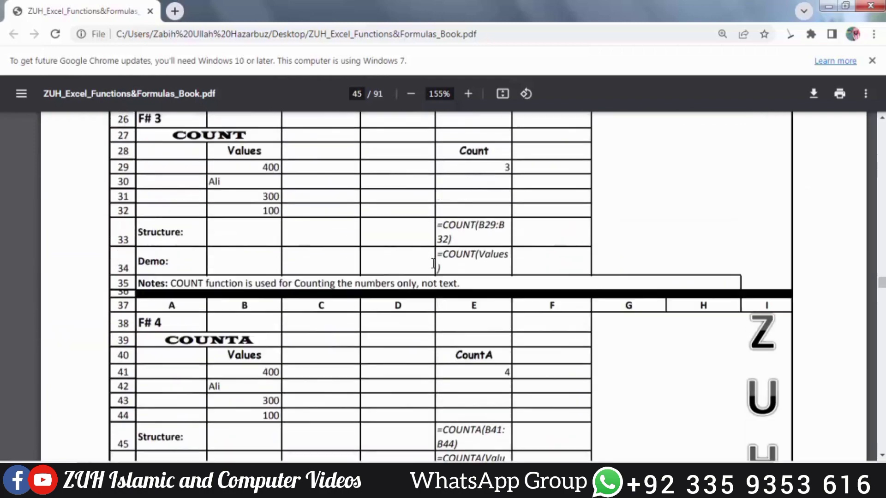
{"action": "scroll", "coordinate": [434, 263], "scroll_direction": "up", "scroll_amount": 15}
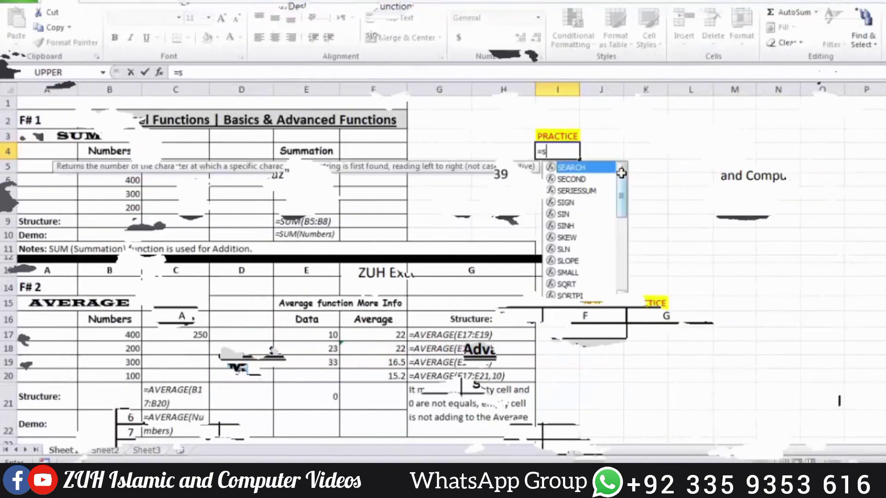
Step: In the Excel workbook, complete the SUM formula =SUM(B5:B8) in practice cell I4
{"action": "type", "text": "um"}
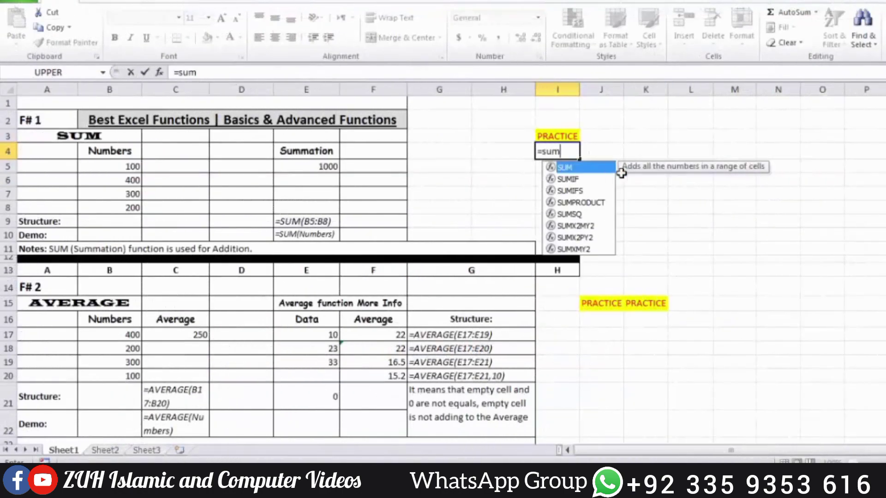
{"action": "key", "text": "Tab"}
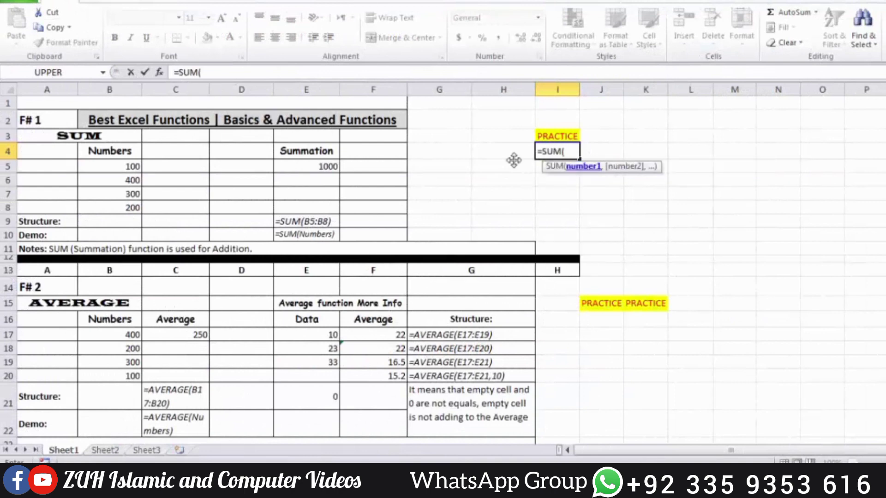
{"action": "left_click_drag", "start_coordinate": [120, 168], "coordinate": [120, 212]}
{"action": "type", "text": ")"}
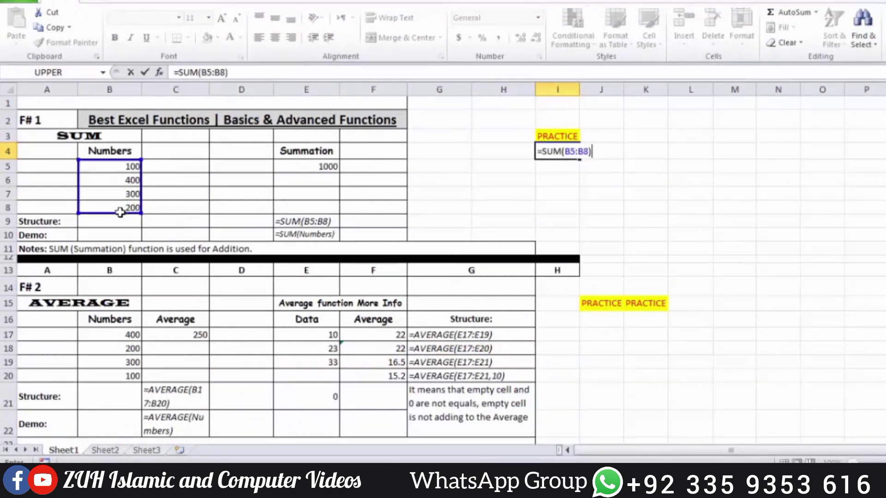
{"action": "key", "text": "Return"}
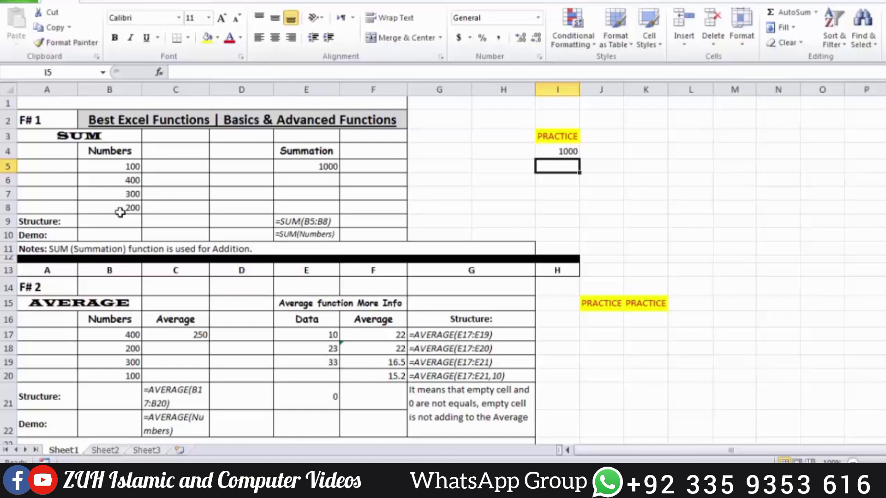
Step: Calculate the average of the numbers in B17:B20 in practice cell J16 with the AVERAGE function
{"action": "scroll", "coordinate": [120, 212], "scroll_direction": "down", "scroll_amount": 3}
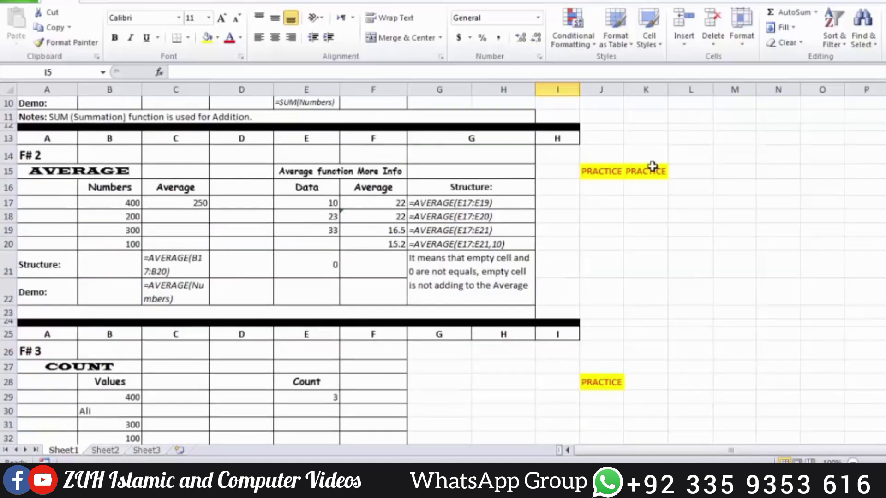
{"action": "left_click", "coordinate": [603, 186]}
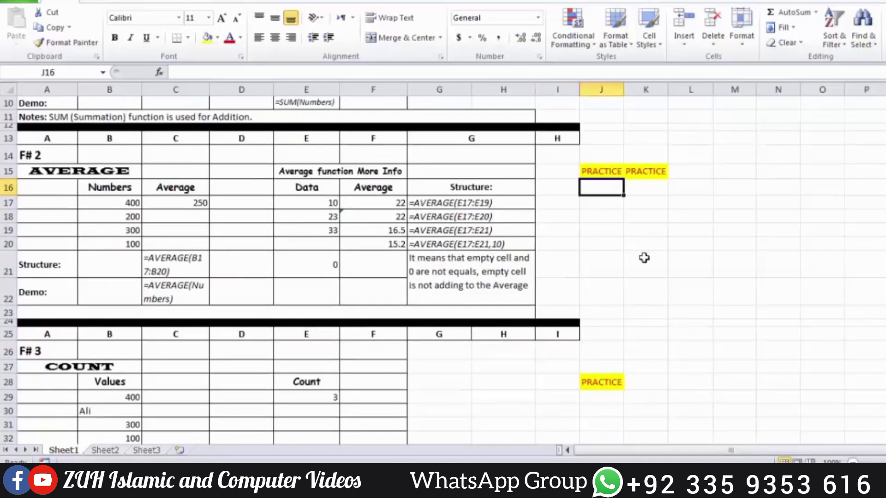
{"action": "type", "text": "=aver"}
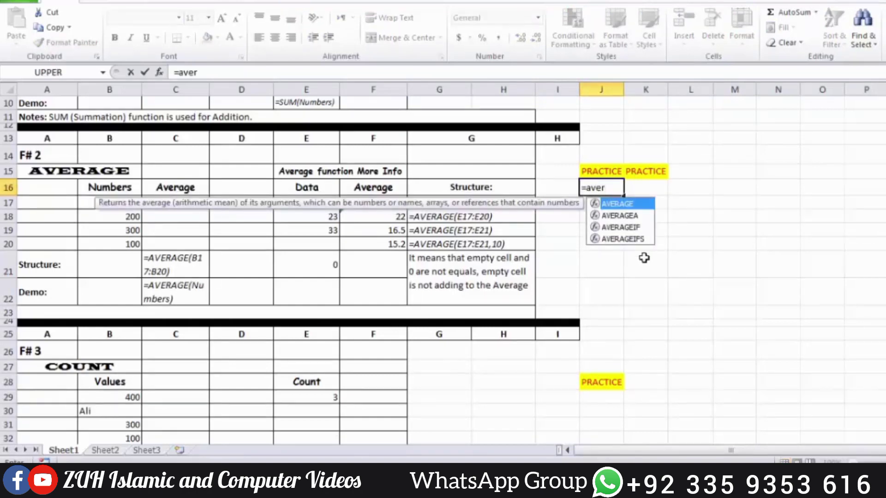
{"action": "key", "text": "Tab"}
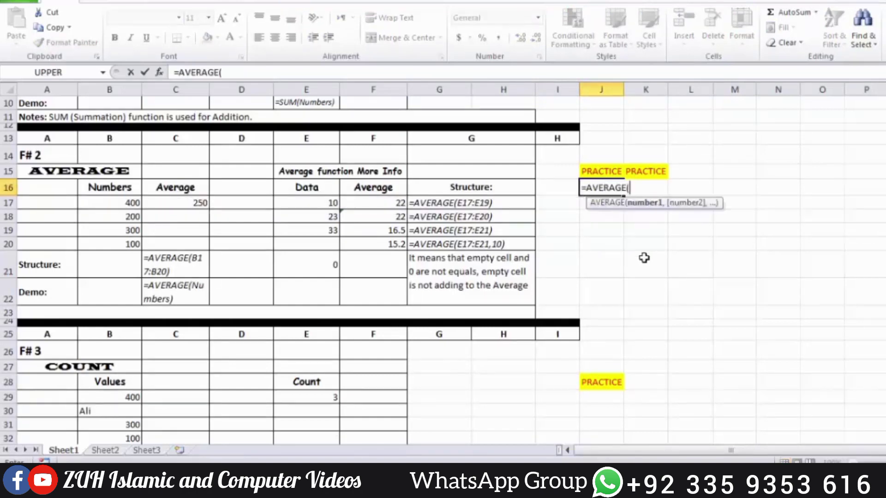
{"action": "left_click_drag", "start_coordinate": [113, 201], "coordinate": [118, 248]}
{"action": "type", "text": ")"}
{"action": "key", "text": "Return"}
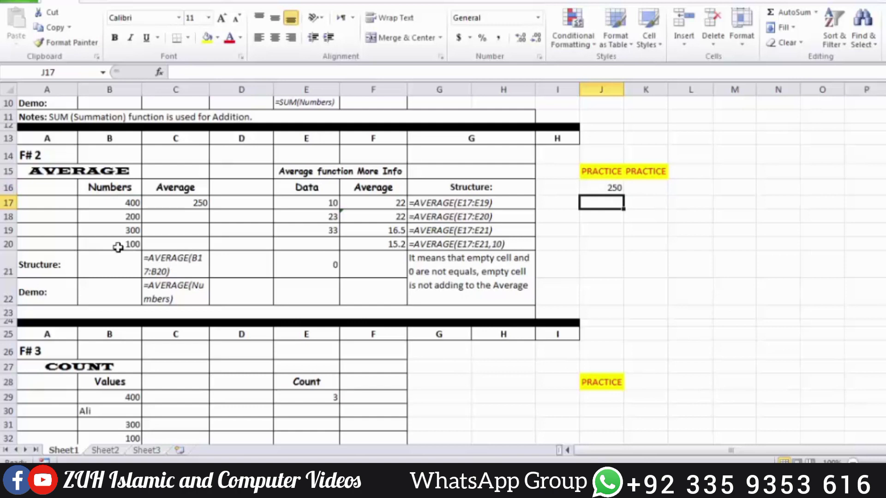
Step: Examine the averaged numbers in B17:B20 and the note in G21 about empty cells and zeros
{"action": "left_click", "coordinate": [102, 204]}
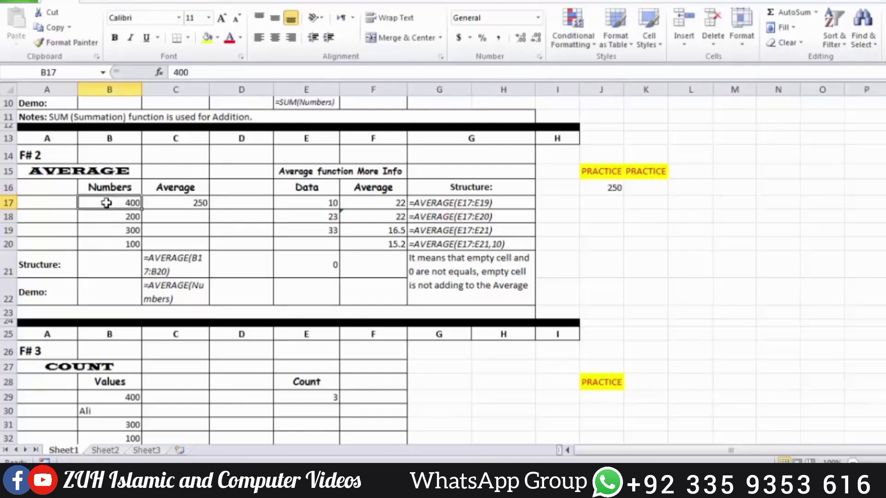
{"action": "left_click", "coordinate": [113, 217]}
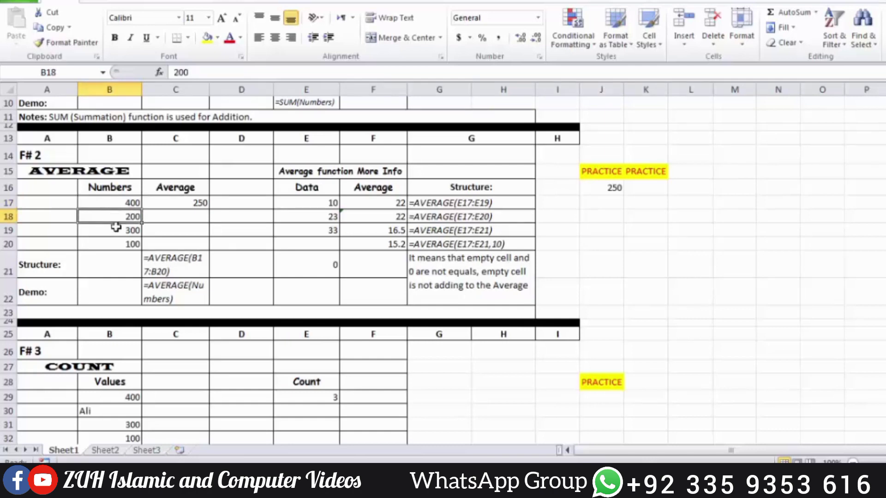
{"action": "left_click", "coordinate": [116, 231]}
{"action": "left_click", "coordinate": [123, 245]}
{"action": "left_click_drag", "start_coordinate": [121, 203], "coordinate": [120, 244]}
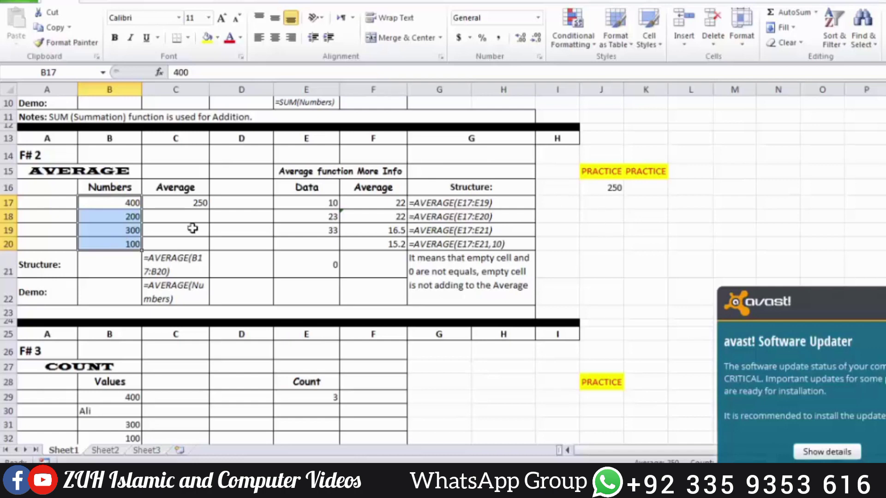
{"action": "left_click", "coordinate": [122, 240]}
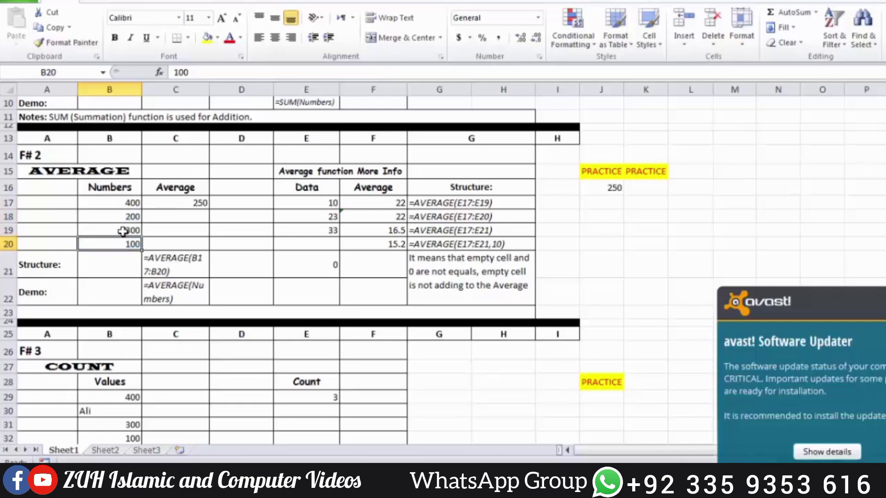
{"action": "left_click", "coordinate": [123, 230]}
{"action": "left_click", "coordinate": [122, 217]}
{"action": "left_click", "coordinate": [123, 203]}
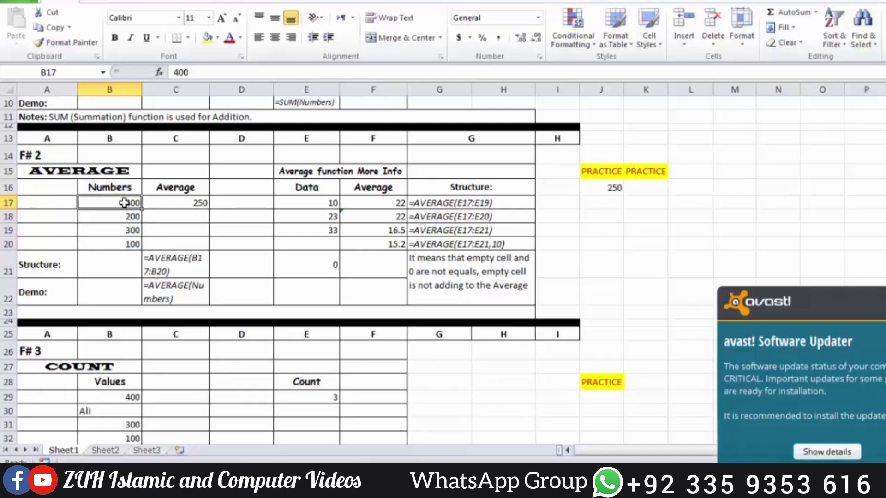
{"action": "left_click", "coordinate": [124, 244]}
{"action": "left_click", "coordinate": [128, 230]}
{"action": "left_click", "coordinate": [125, 216]}
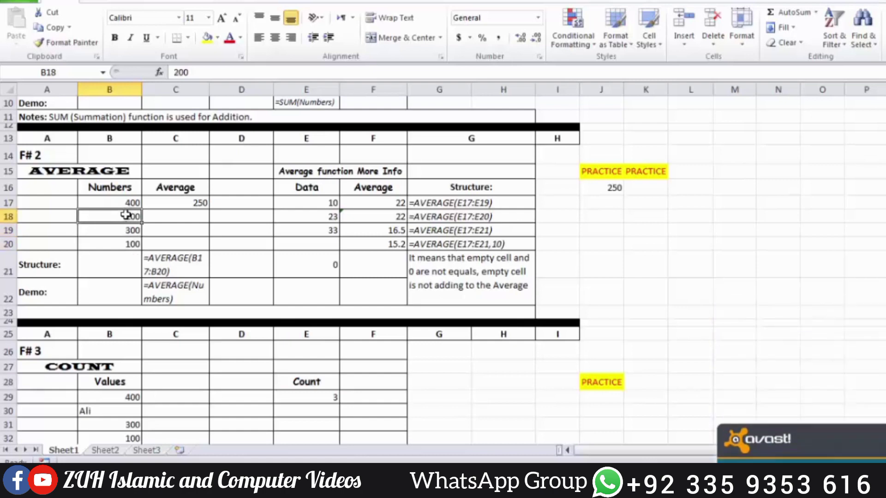
{"action": "left_click", "coordinate": [125, 203]}
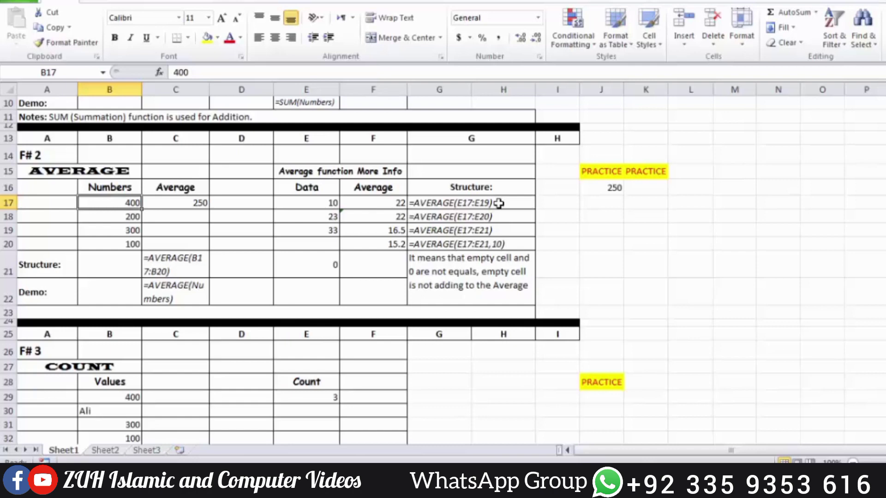
{"action": "left_click", "coordinate": [468, 283]}
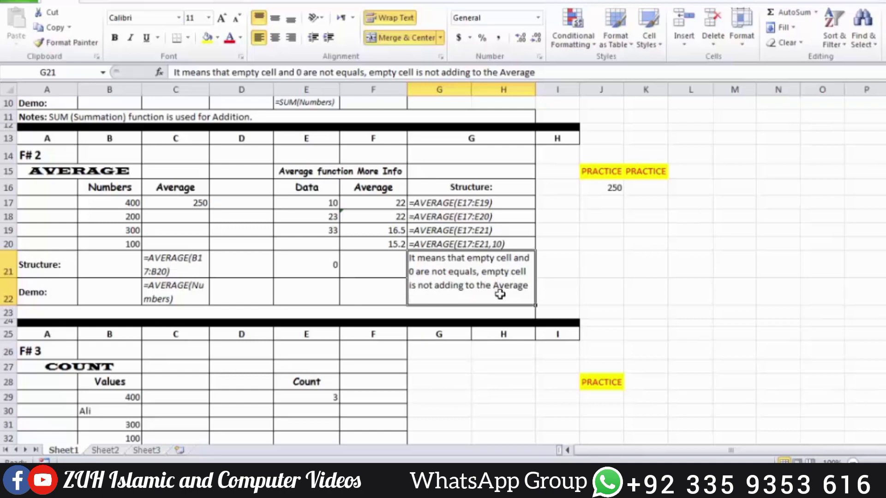
{"action": "left_click", "coordinate": [639, 187]}
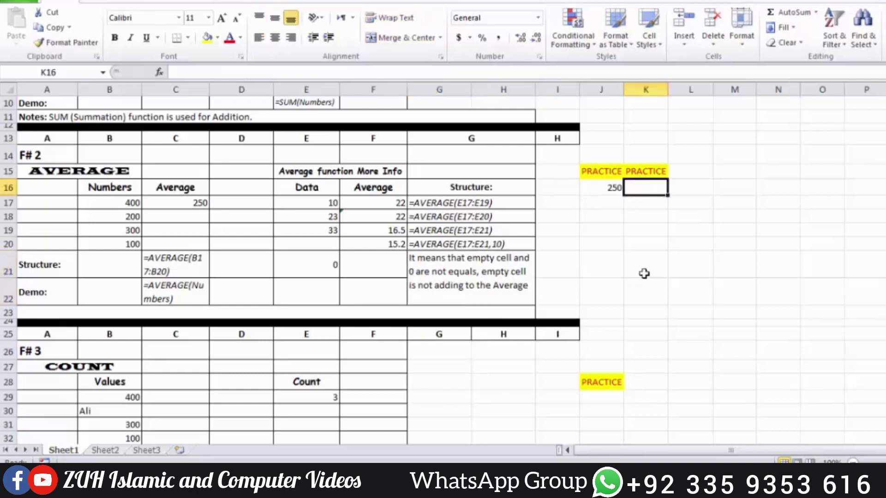
{"action": "type", "text": "=avaer"}
{"action": "key", "text": "Tab"}
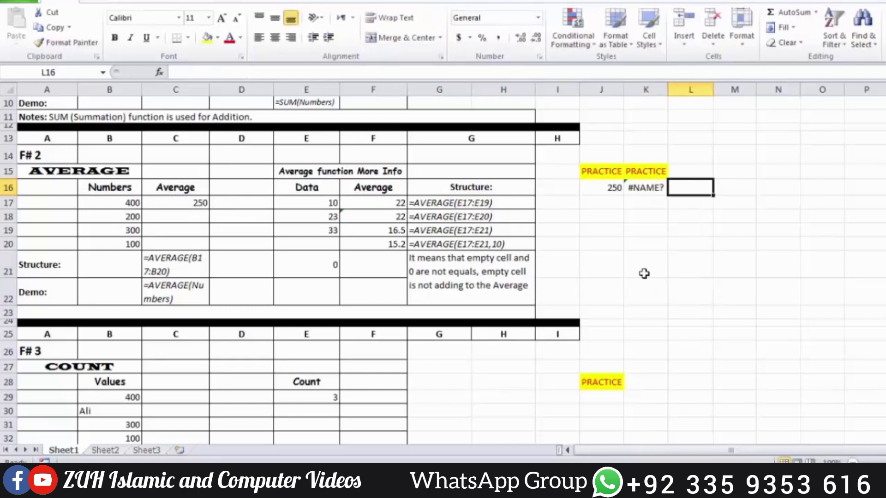
Step: Enter =AVERAGE(E17:E21) in practice cell K16, covering data with an empty cell and a zero, and reselect the cell
{"action": "left_click", "coordinate": [645, 184]}
{"action": "type", "text": "=aver"}
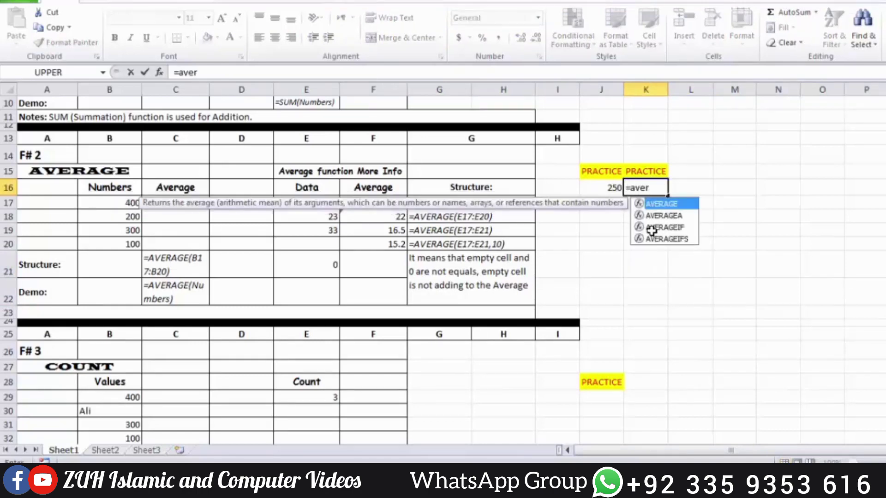
{"action": "key", "text": "Tab"}
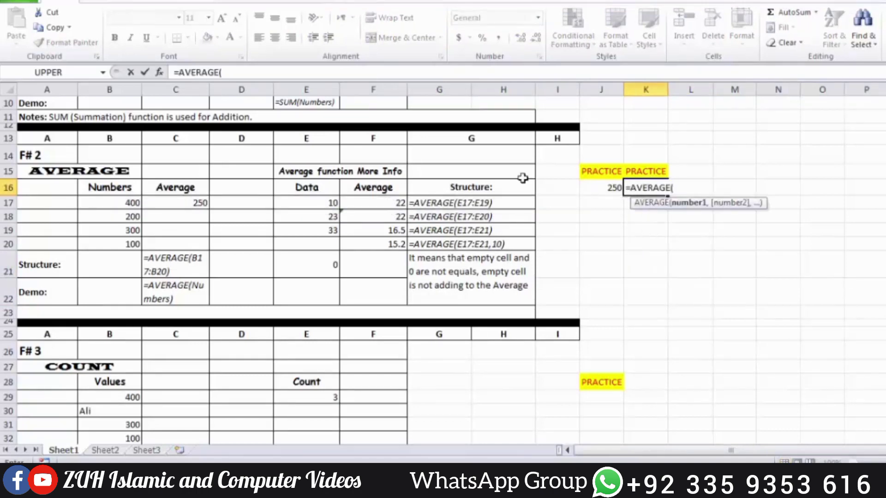
{"action": "left_click", "coordinate": [327, 198]}
{"action": "left_click_drag", "start_coordinate": [327, 198], "coordinate": [326, 261]}
{"action": "key", "text": "Return"}
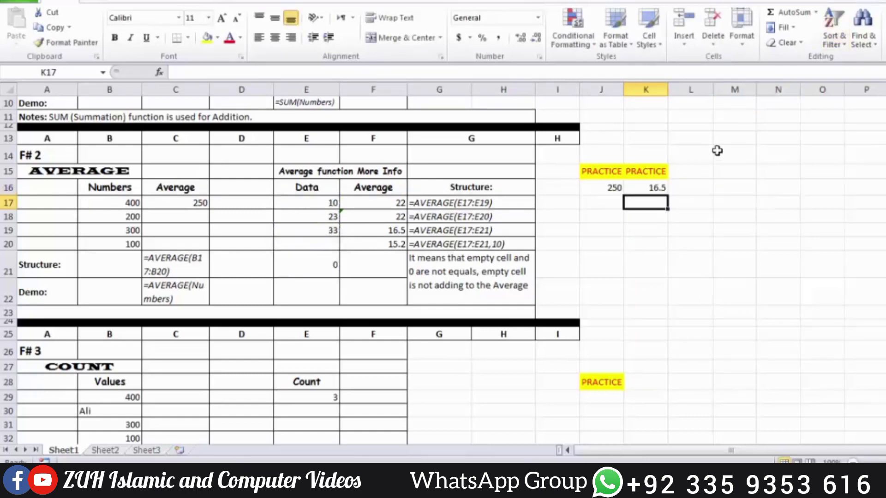
{"action": "left_click", "coordinate": [654, 187]}
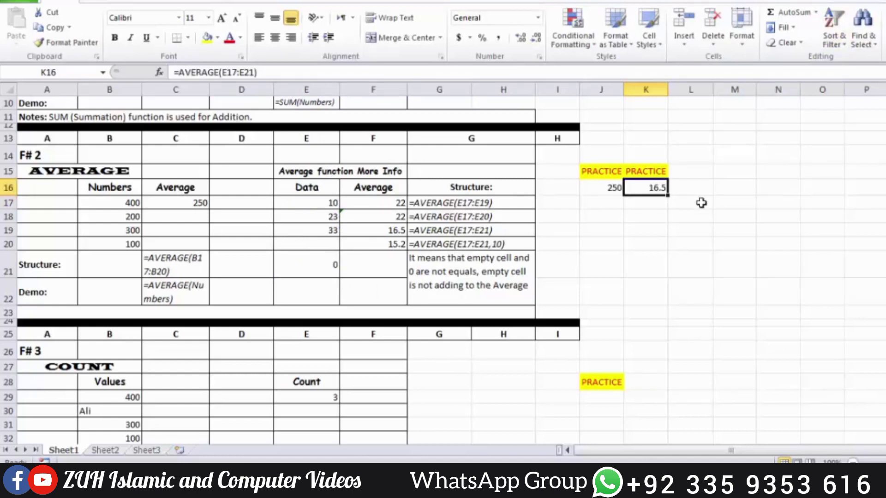
Step: Review the data in E17:E21, try a 0 in the empty cell E20, and clear that cell again
{"action": "left_click", "coordinate": [326, 204]}
{"action": "left_click", "coordinate": [324, 217]}
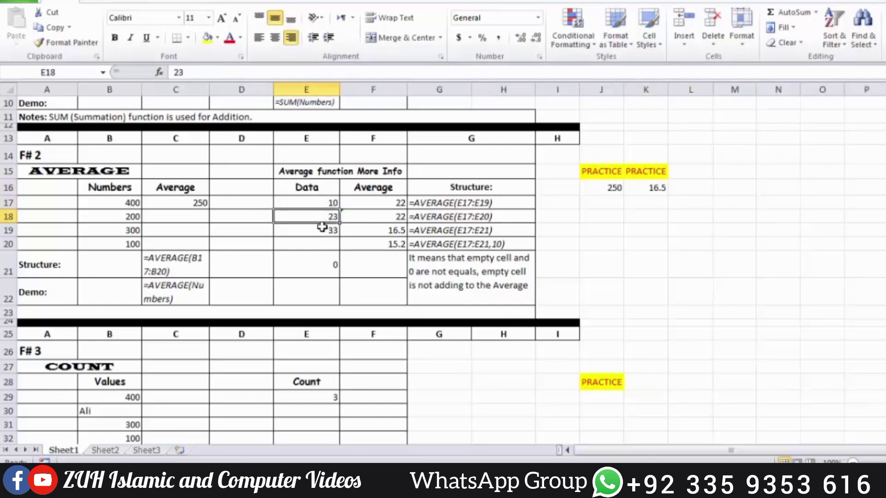
{"action": "left_click", "coordinate": [323, 229]}
{"action": "left_click", "coordinate": [326, 263]}
{"action": "left_click", "coordinate": [326, 242]}
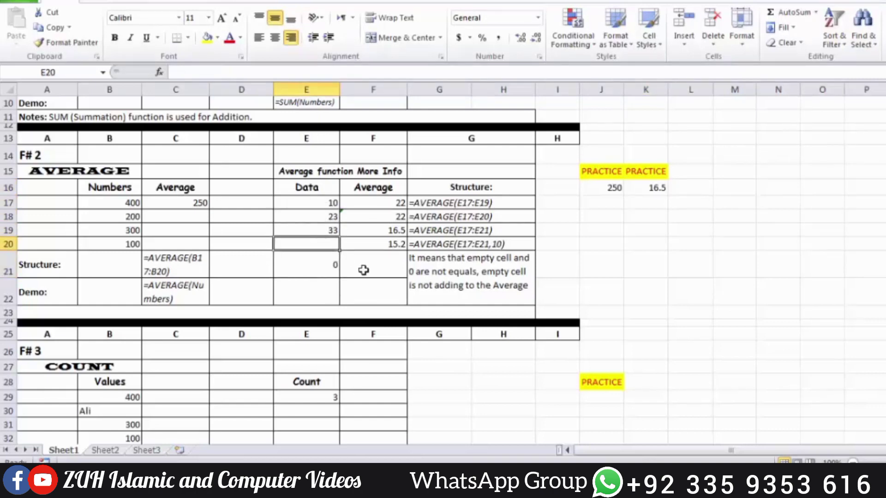
{"action": "type", "text": "0"}
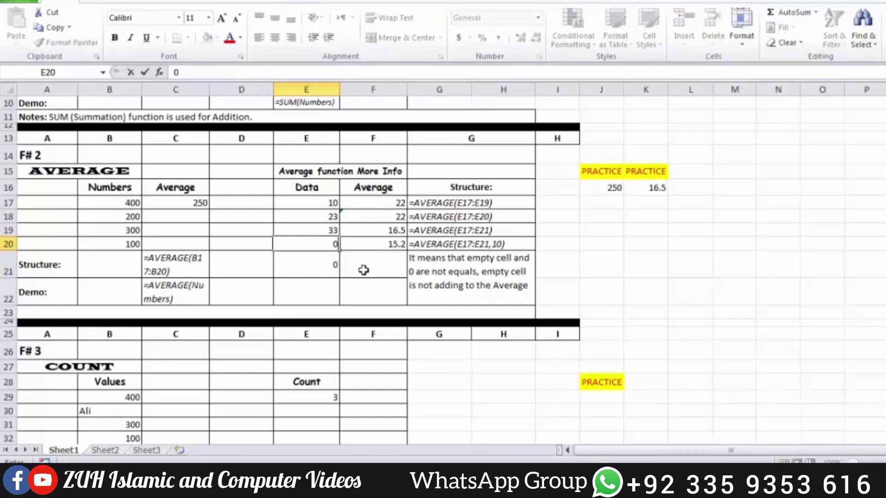
{"action": "key", "text": "Return"}
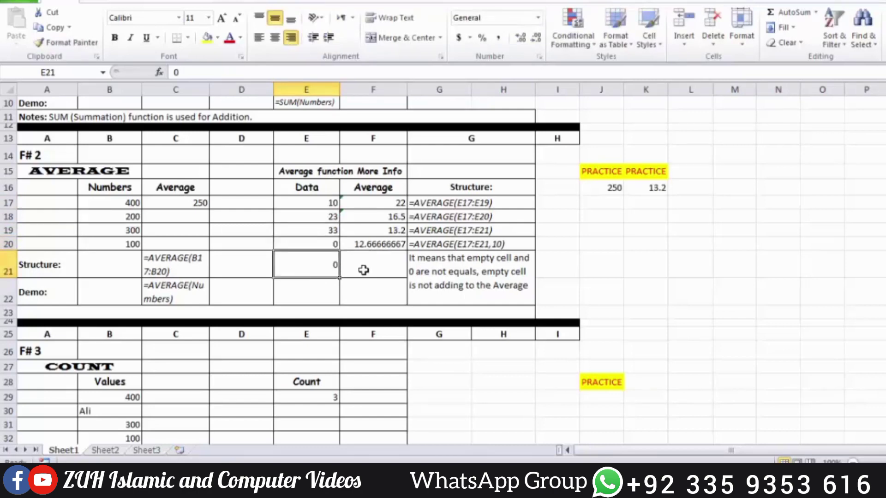
{"action": "left_click", "coordinate": [331, 245]}
{"action": "key", "text": "Delete"}
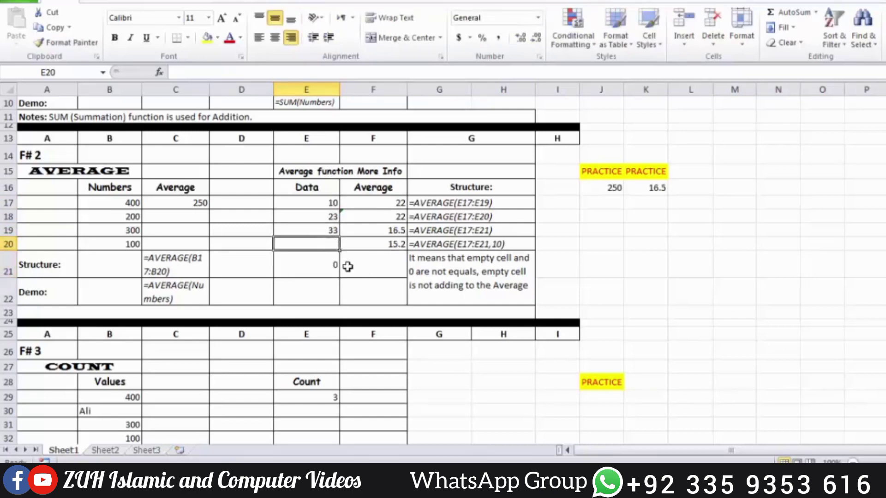
Step: Clear the zero from data cell E21 and re-enter 0 in it
{"action": "key", "text": "Down"}
{"action": "key", "text": "Delete"}
{"action": "key", "text": "Down"}
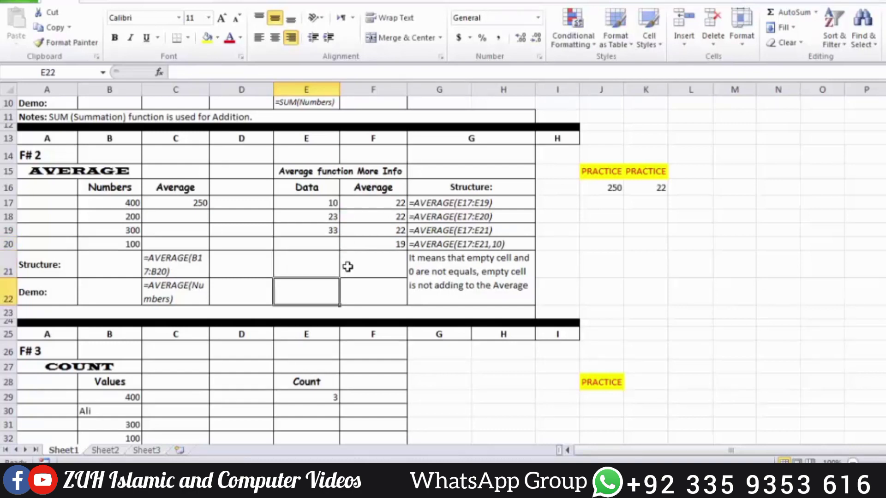
{"action": "key", "text": "Up"}
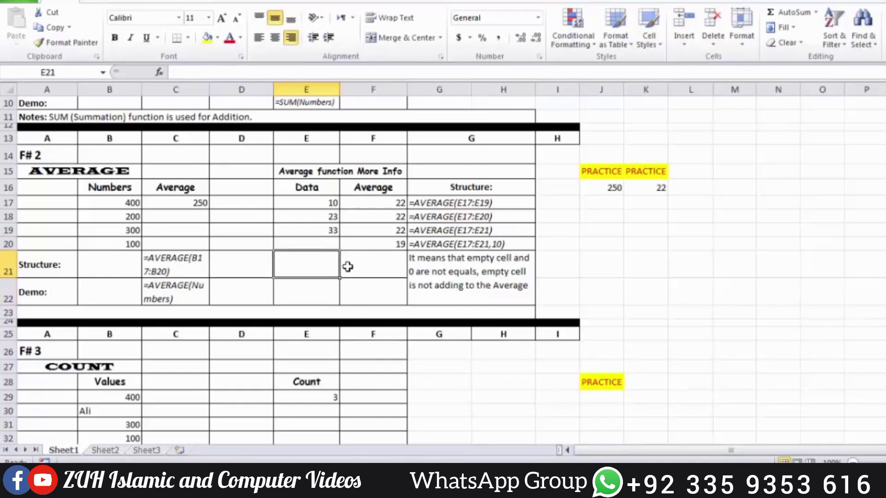
{"action": "type", "text": "0"}
{"action": "key", "text": "Return"}
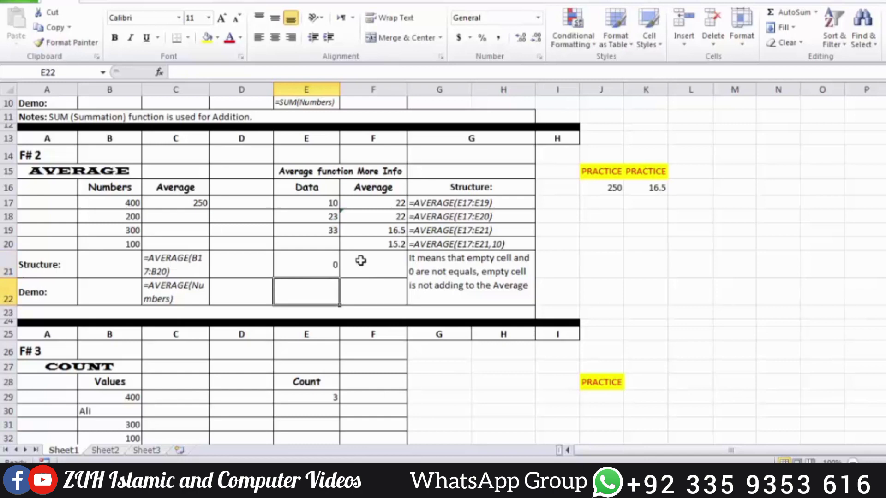
Step: Replace the formula in practice cell K16 with =AVERAGE(E17:E19) and check the averaged cells E17 to E19
{"action": "left_click", "coordinate": [659, 187]}
{"action": "type", "text": "=ave"}
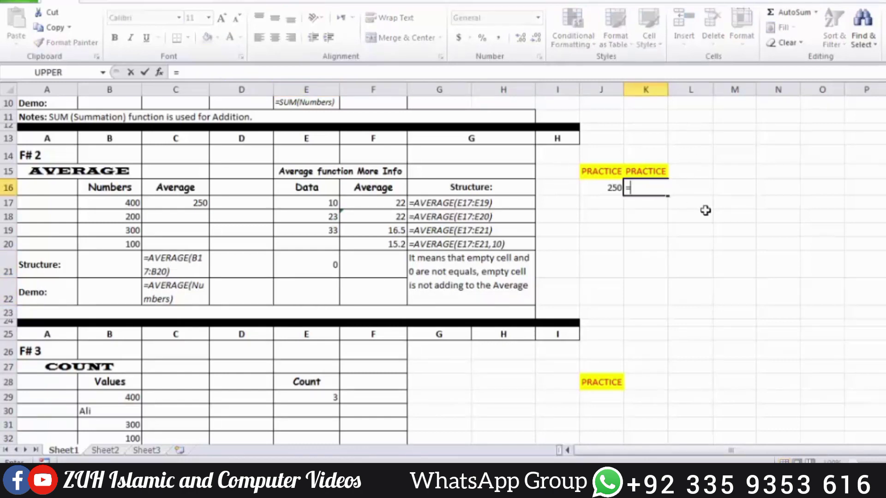
{"action": "key", "text": "Tab"}
{"action": "left_click_drag", "start_coordinate": [311, 203], "coordinate": [313, 229]}
{"action": "key", "text": "Return"}
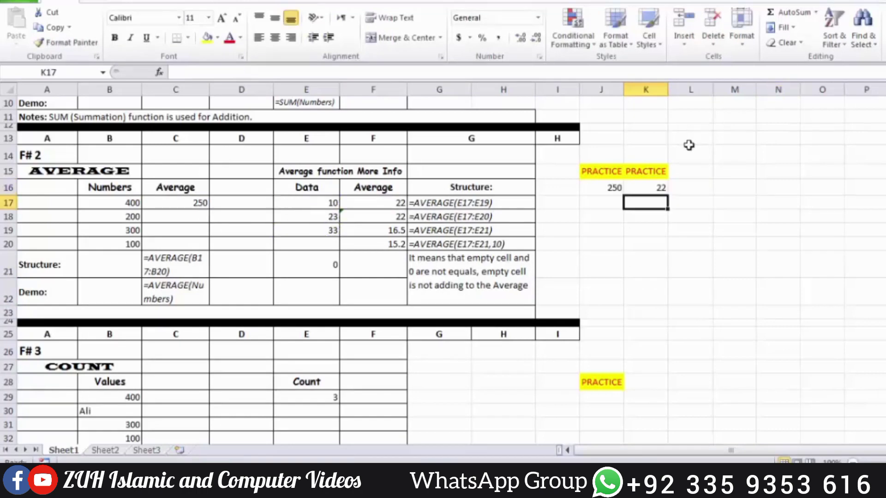
{"action": "left_click", "coordinate": [328, 203]}
{"action": "left_click", "coordinate": [329, 217]}
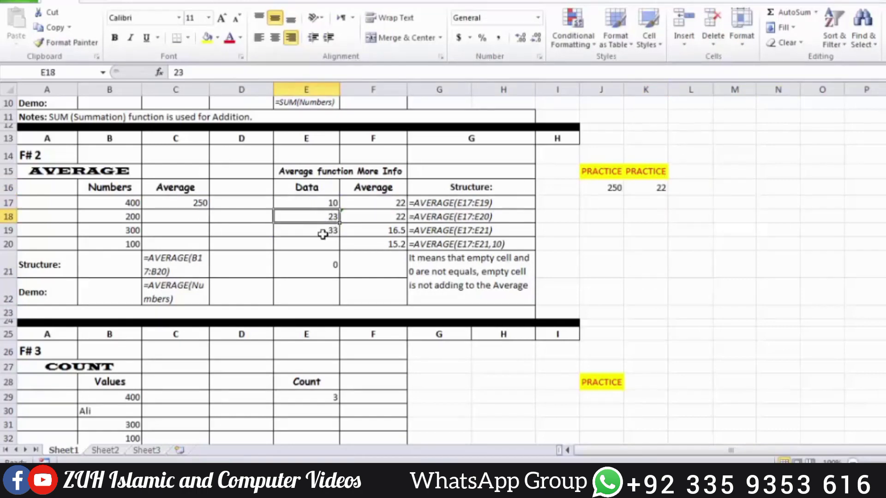
{"action": "left_click", "coordinate": [323, 234]}
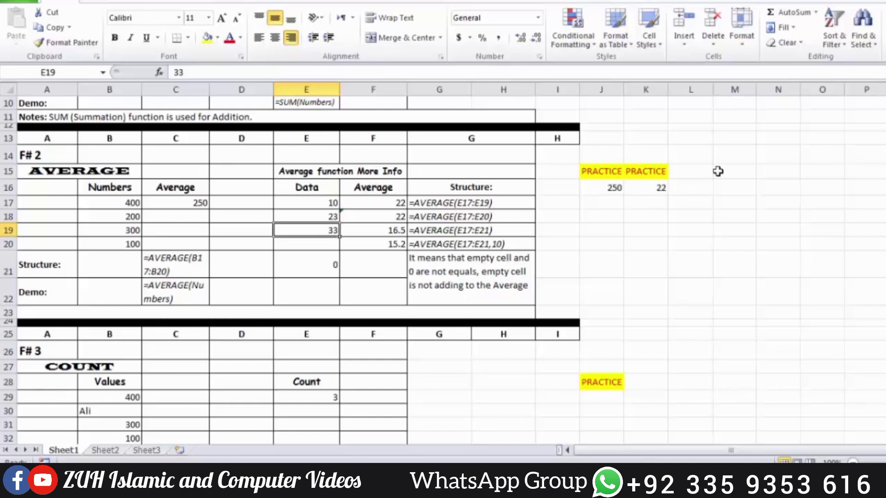
Step: Clear practice cell K16 and enter the sample numbers 10, 20 and 30 in cells M14 to M16
{"action": "left_click", "coordinate": [647, 188]}
{"action": "key", "text": "Delete"}
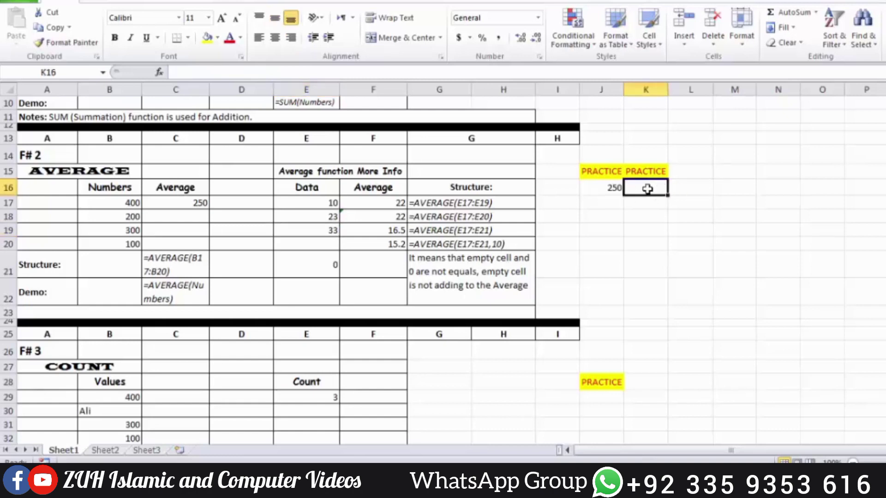
{"action": "left_click", "coordinate": [748, 160]}
{"action": "type", "text": "10"}
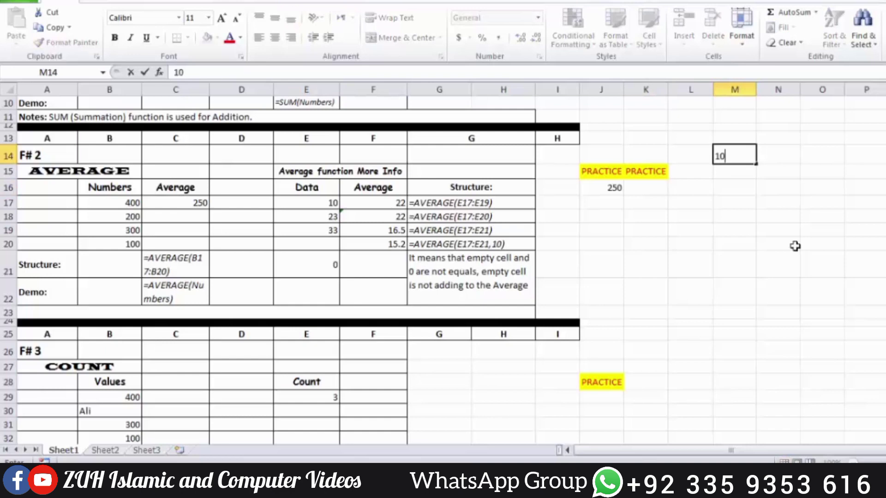
{"action": "key", "text": "Return"}
{"action": "type", "text": "20"}
{"action": "key", "text": "Return"}
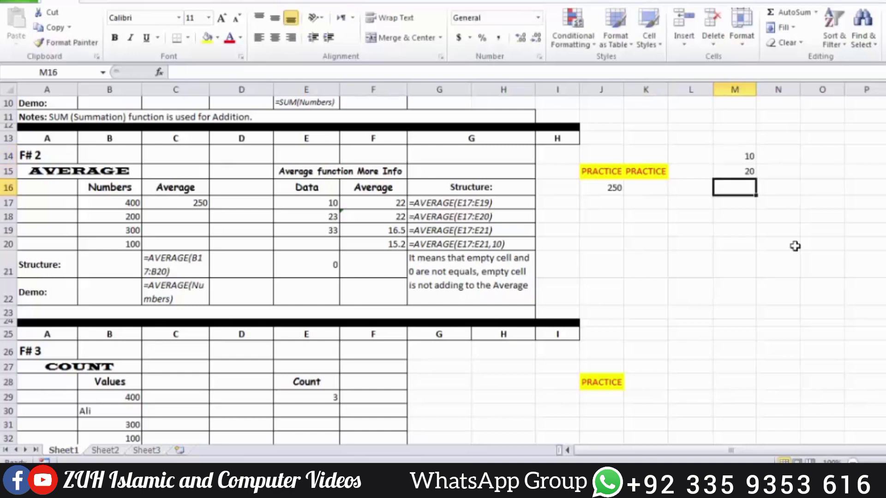
{"action": "type", "text": "30"}
{"action": "key", "text": "Return"}
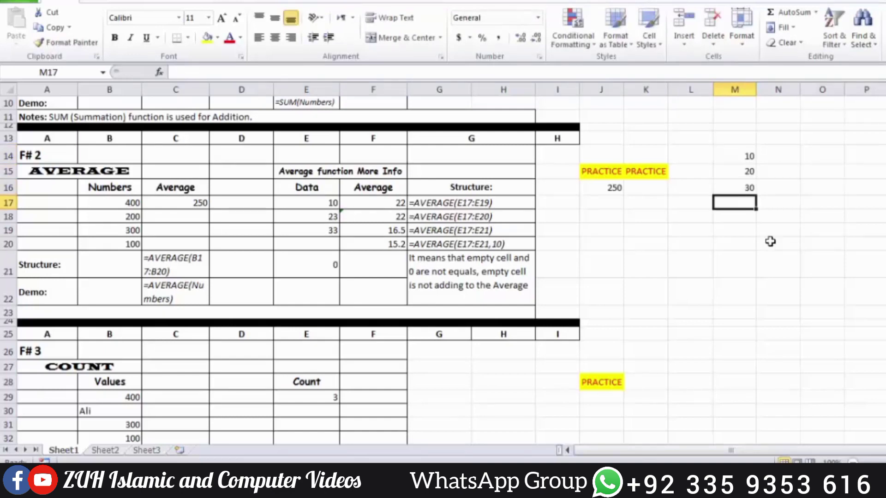
Step: Enter =AVERAGE(M14:M16) in practice cell K16 and reselect the cell
{"action": "left_click", "coordinate": [650, 187]}
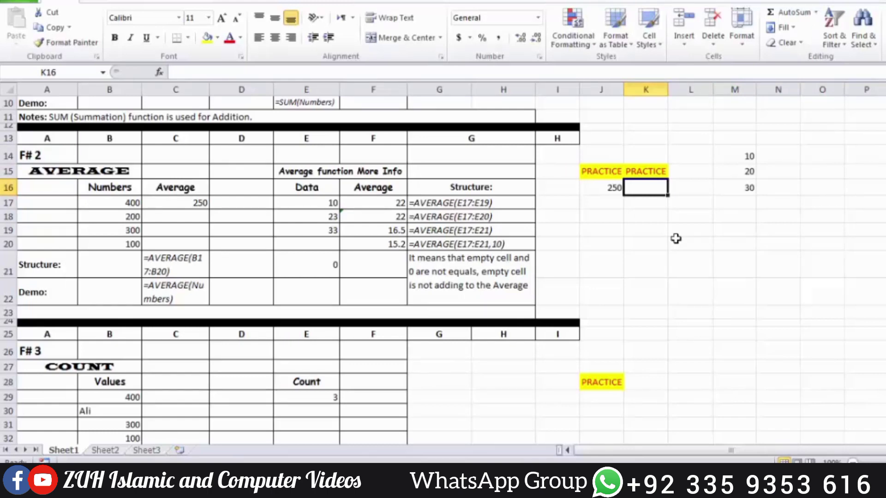
{"action": "type", "text": "=averag"}
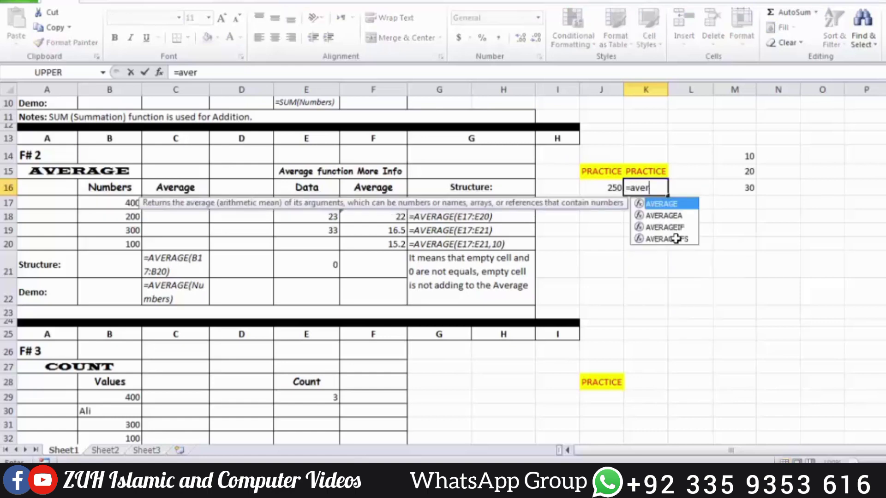
{"action": "key", "text": "Tab"}
{"action": "left_click_drag", "start_coordinate": [741, 157], "coordinate": [741, 185]}
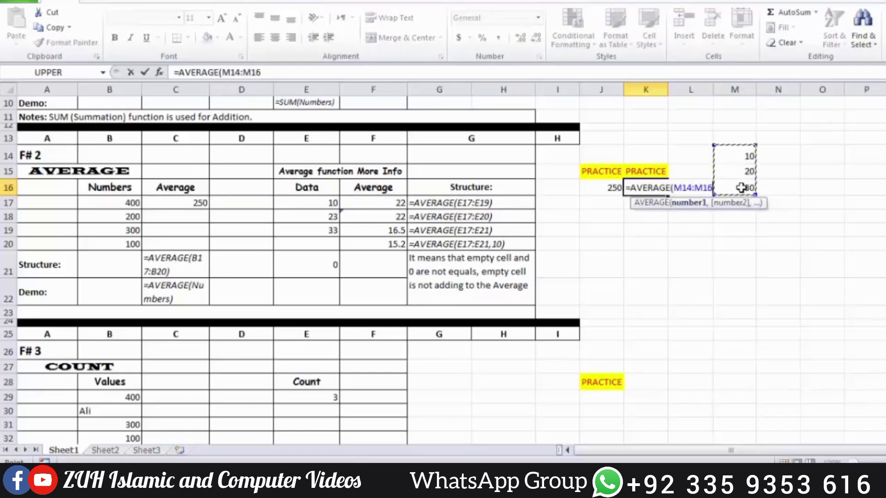
{"action": "key", "text": "Return"}
{"action": "left_click", "coordinate": [656, 186]}
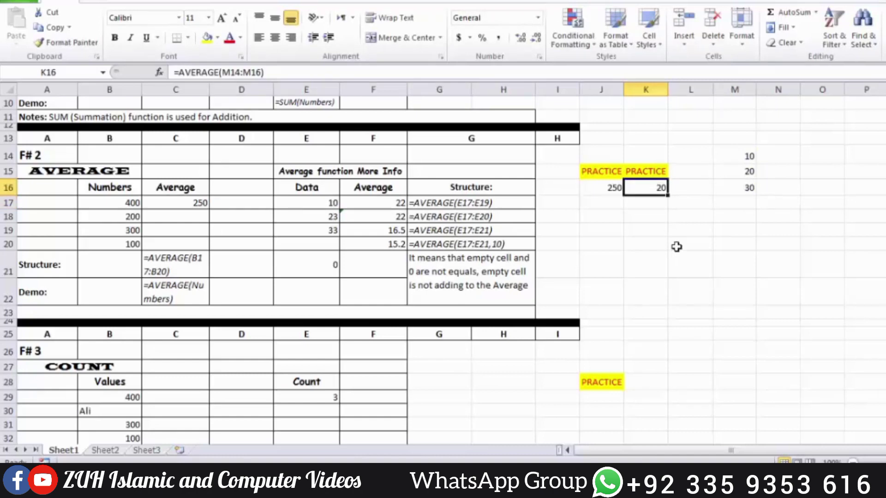
Step: Extend the K16 formula with the extra number 100, making it =AVERAGE(M14:M16,100), and compare it with the sample numbers
{"action": "key", "text": "F2"}
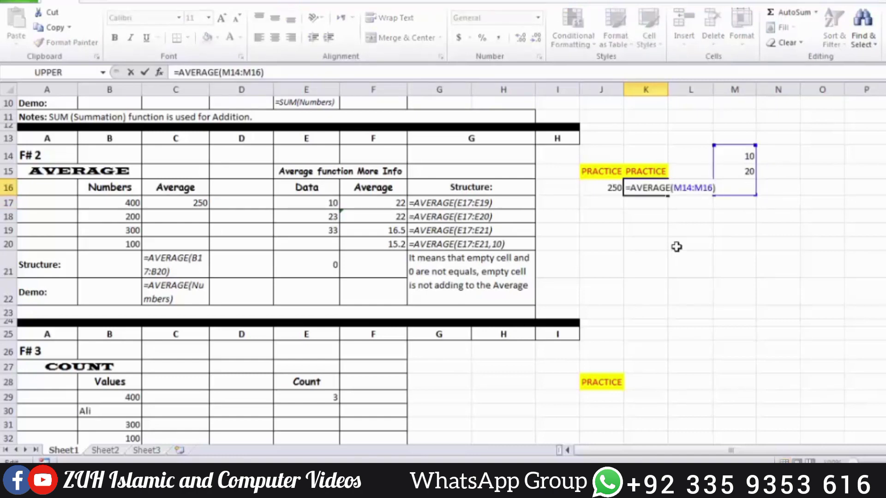
{"action": "key", "text": "BackSpace"}
{"action": "type", "text": ",100"}
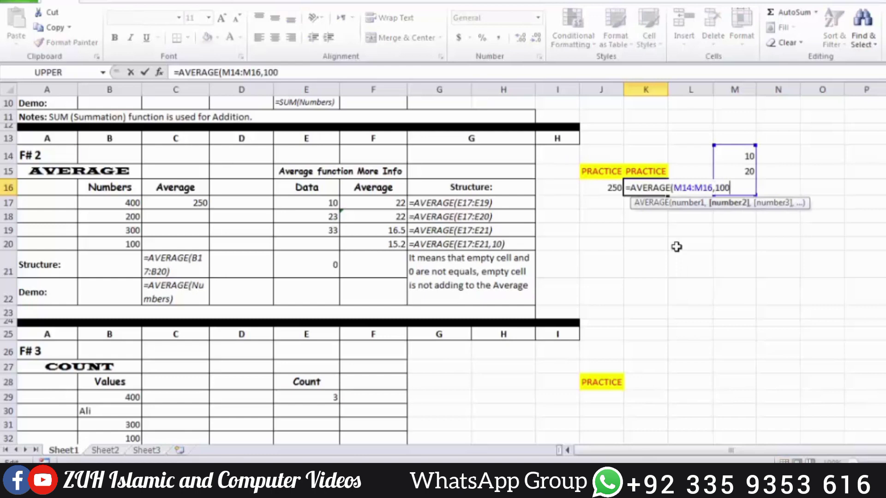
{"action": "key", "text": "Return"}
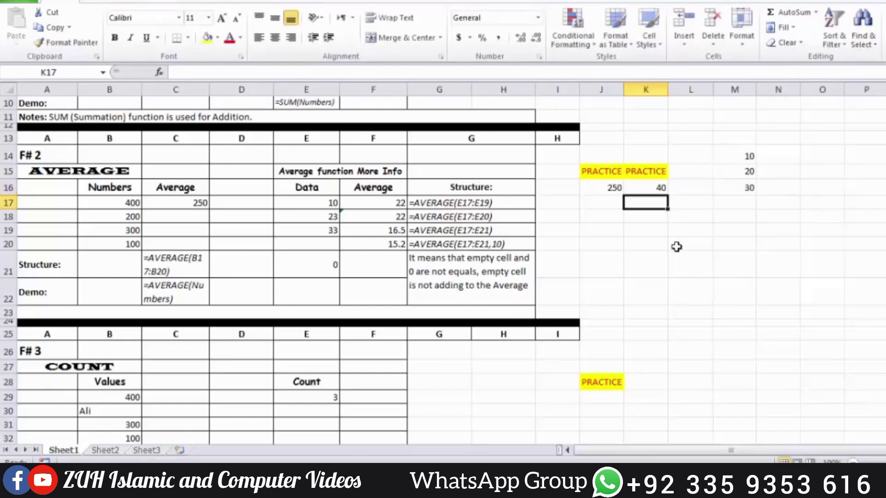
{"action": "left_click", "coordinate": [660, 186]}
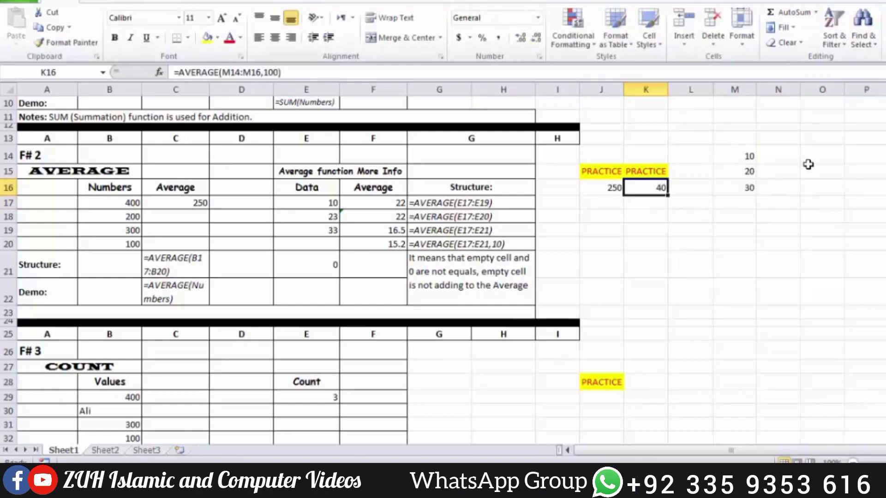
{"action": "left_click", "coordinate": [745, 202]}
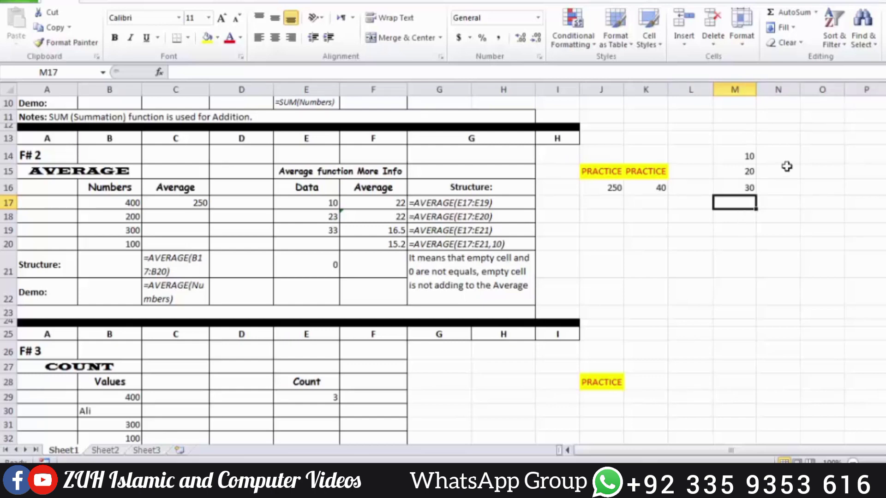
{"action": "left_click", "coordinate": [656, 188]}
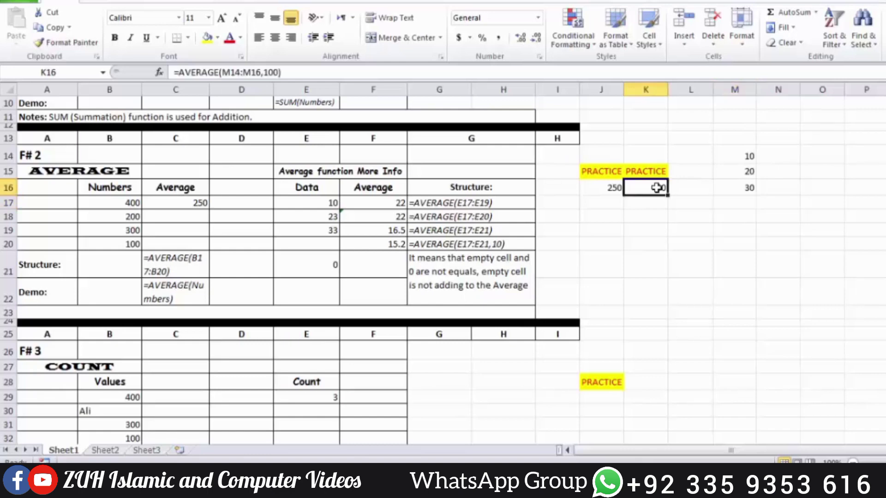
Step: In the COUNT section, enter =COUNT(B29:B32) in practice cell J29 to count the numeric values
{"action": "scroll", "coordinate": [657, 188], "scroll_direction": "down", "scroll_amount": 3}
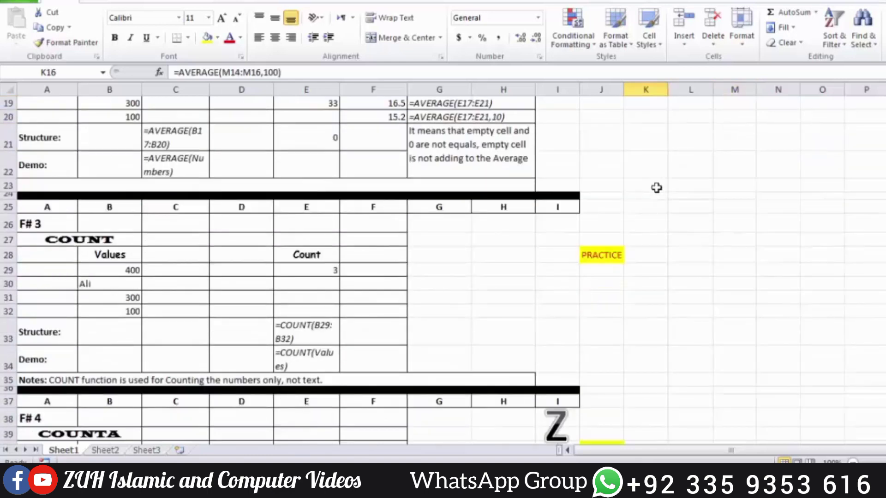
{"action": "scroll", "coordinate": [656, 188], "scroll_direction": "down", "scroll_amount": 1}
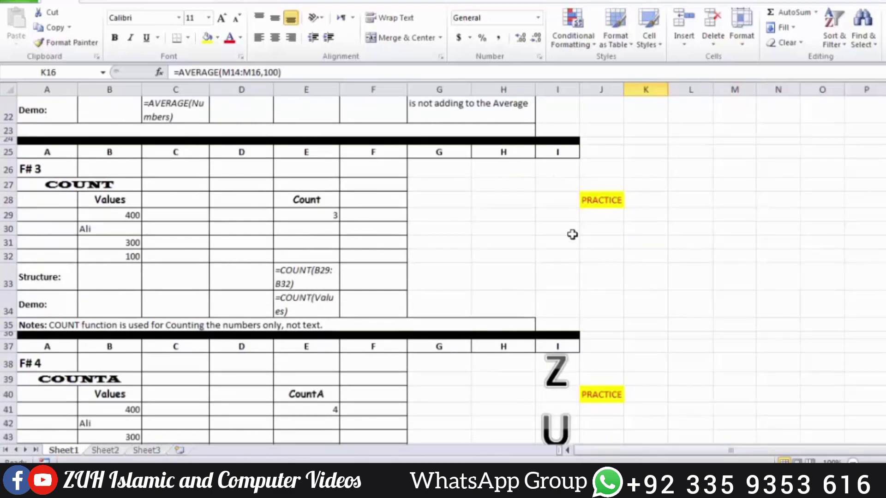
{"action": "left_click", "coordinate": [596, 214]}
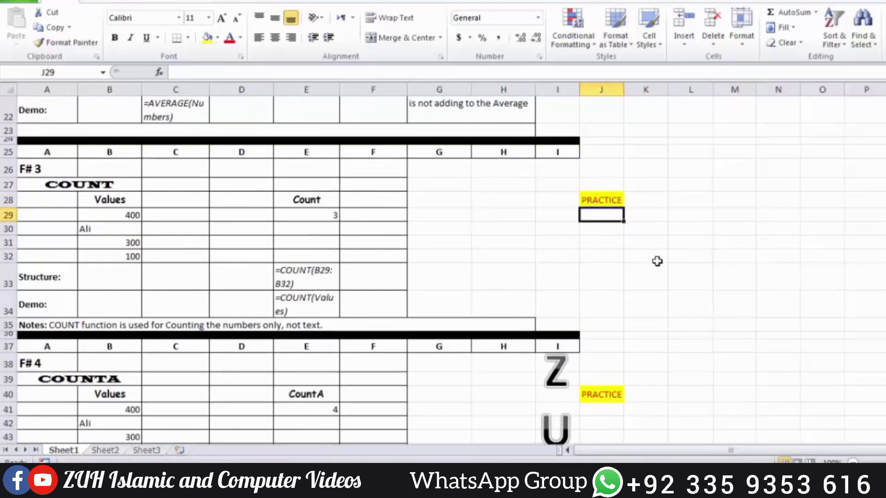
{"action": "type", "text": "=c"}
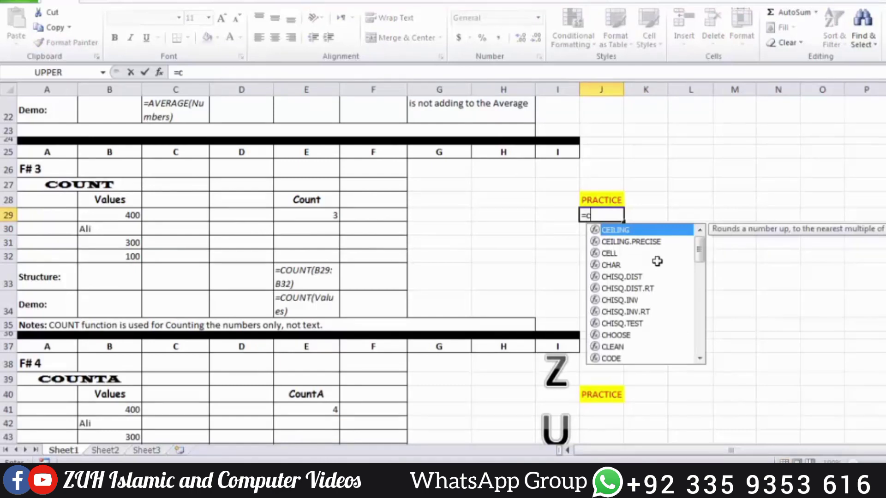
{"action": "type", "text": "ount"}
{"action": "key", "text": "Tab"}
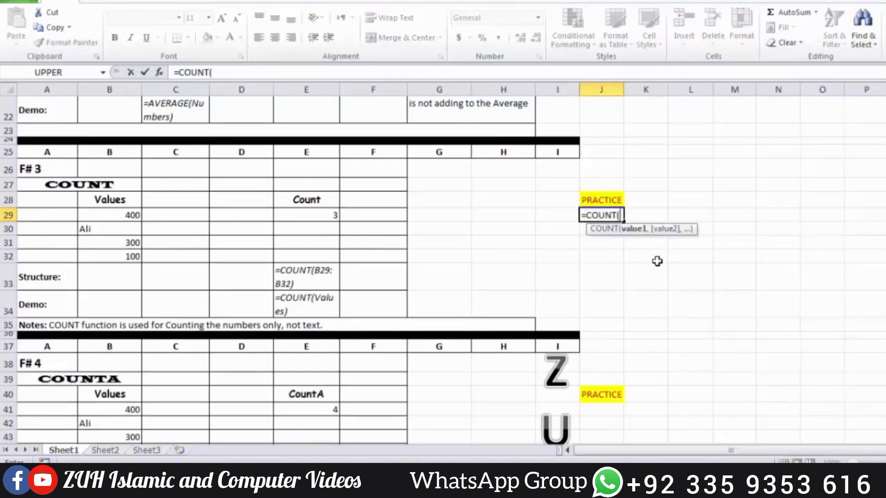
{"action": "left_click_drag", "start_coordinate": [115, 209], "coordinate": [115, 255]}
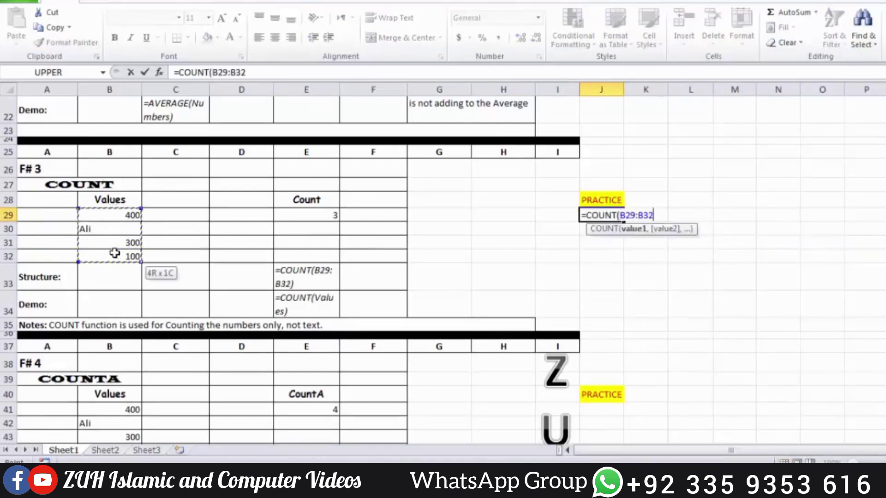
{"action": "key", "text": "Return"}
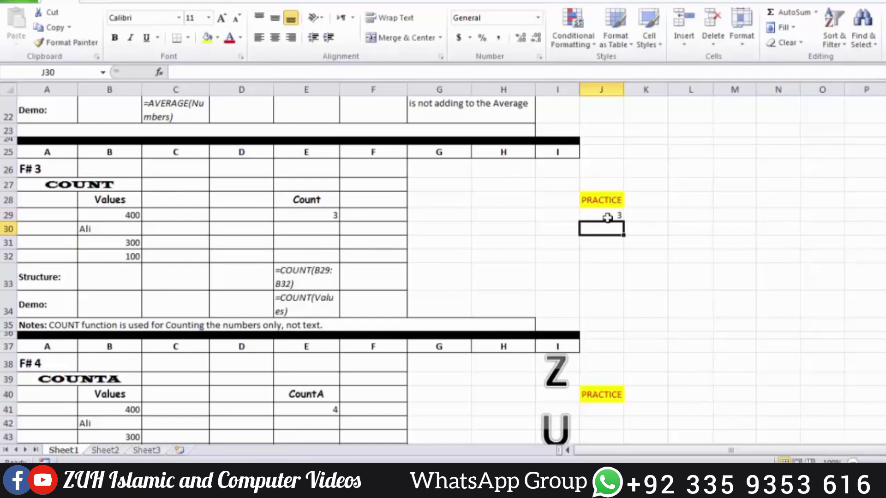
Step: In the COUNTA section, enter =COUNTA(B41:B44) in practice cell J41 and reselect the cell
{"action": "scroll", "coordinate": [607, 217], "scroll_direction": "down", "scroll_amount": 3}
{"action": "left_click", "coordinate": [604, 269]}
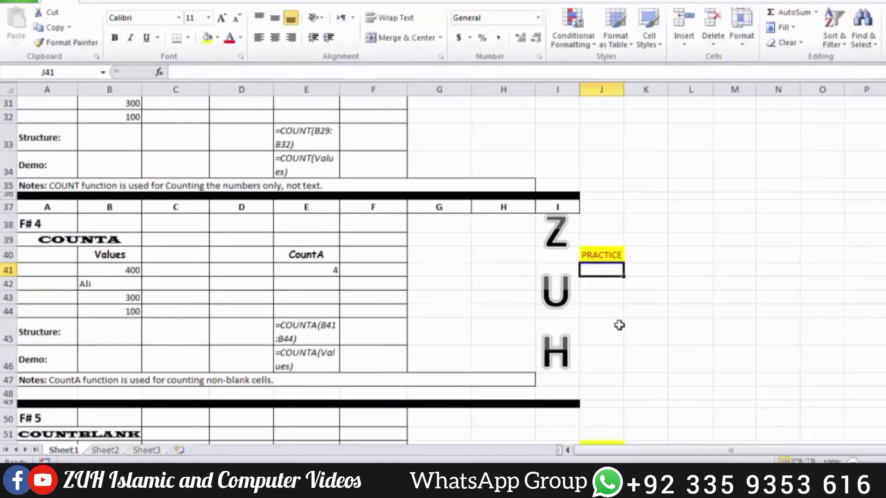
{"action": "type", "text": "="}
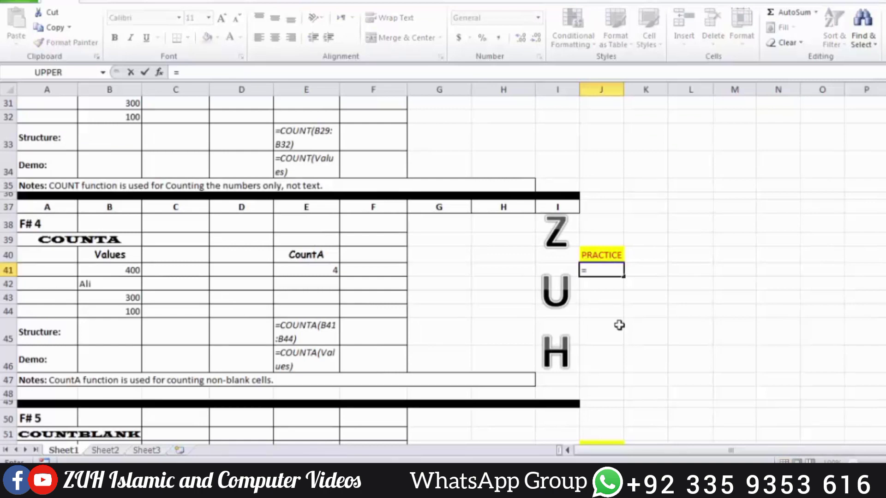
{"action": "type", "text": "a"}
{"action": "key", "text": "BackSpace"}
{"action": "type", "text": "coun"}
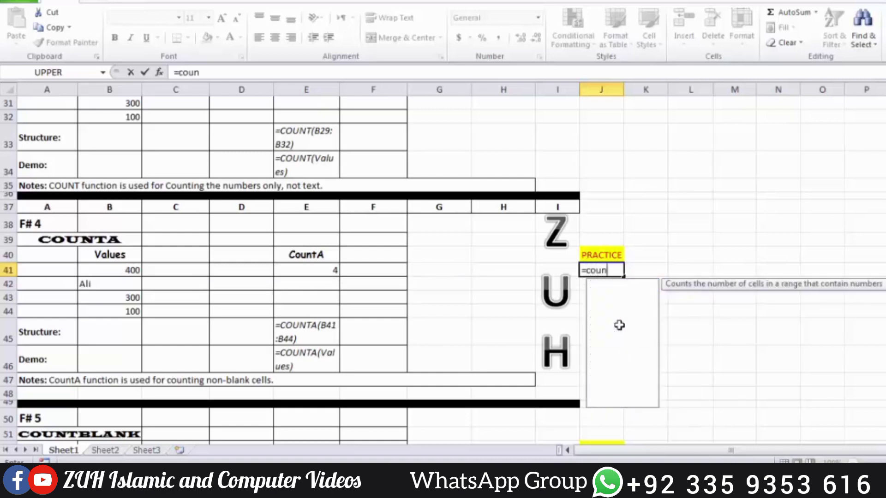
{"action": "type", "text": "t"}
{"action": "key", "text": "Tab"}
{"action": "key", "text": "BackSpace"}
{"action": "type", "text": "a"}
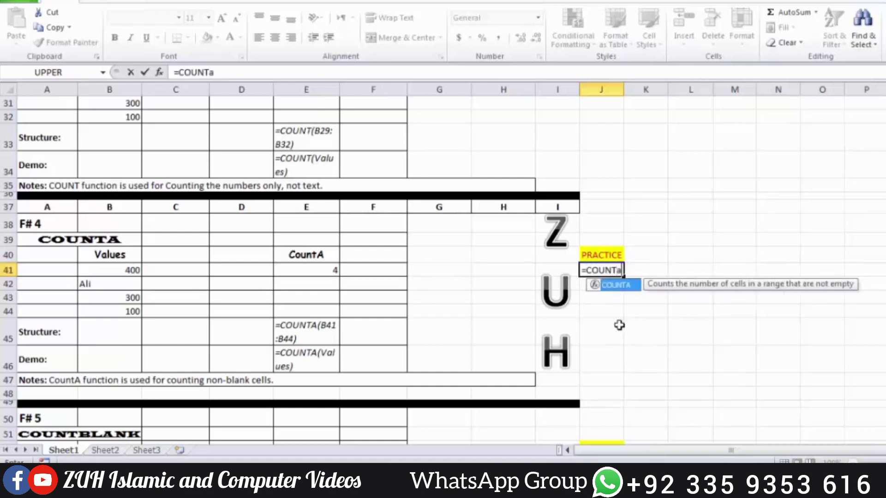
{"action": "key", "text": "Tab"}
{"action": "left_click_drag", "start_coordinate": [141, 267], "coordinate": [123, 310]}
{"action": "key", "text": "Return"}
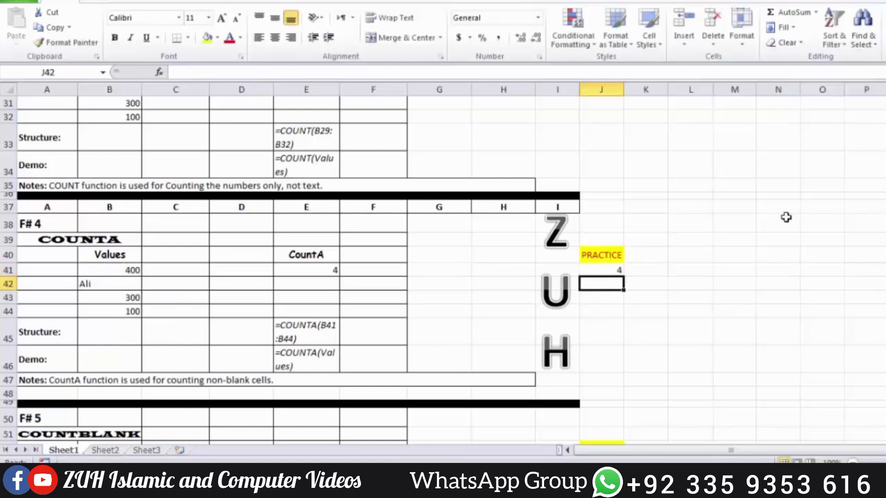
{"action": "left_click", "coordinate": [618, 270]}
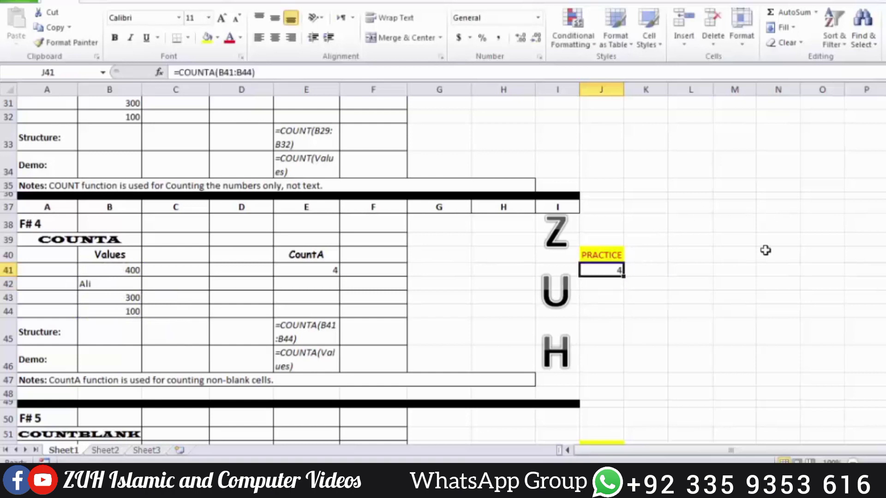
Step: In the COUNTBLANK section, enter =COUNTBLANK(B53:B56) in practice cell J53 and reselect the cell
{"action": "scroll", "coordinate": [765, 250], "scroll_direction": "down", "scroll_amount": 4}
{"action": "left_click", "coordinate": [603, 270]}
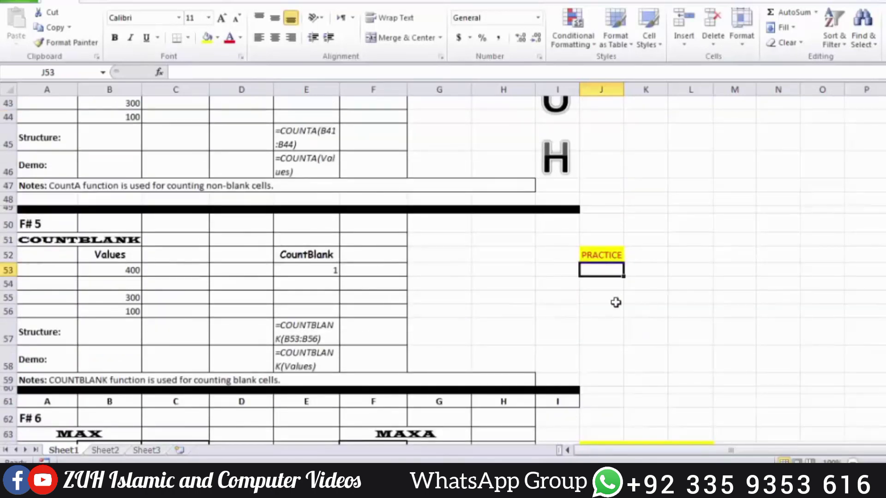
{"action": "type", "text": "=COUNTBLANK("}
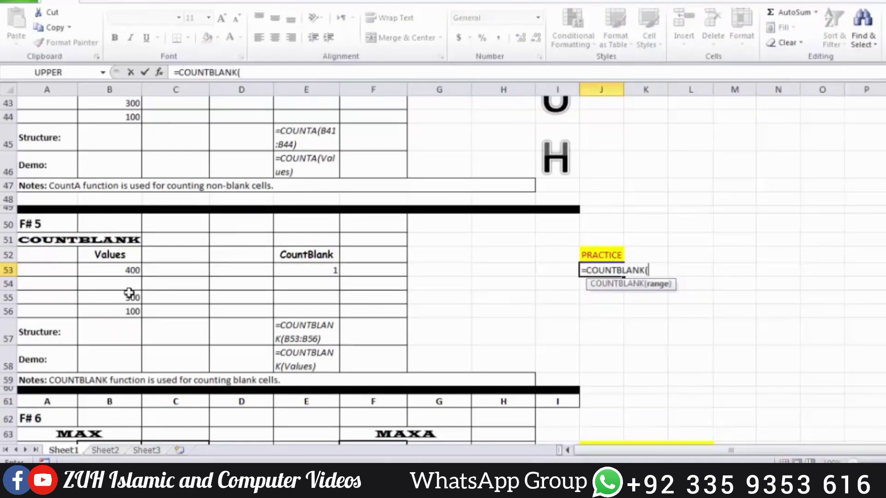
{"action": "left_click", "coordinate": [116, 271]}
{"action": "left_click_drag", "start_coordinate": [115, 282], "coordinate": [119, 310]}
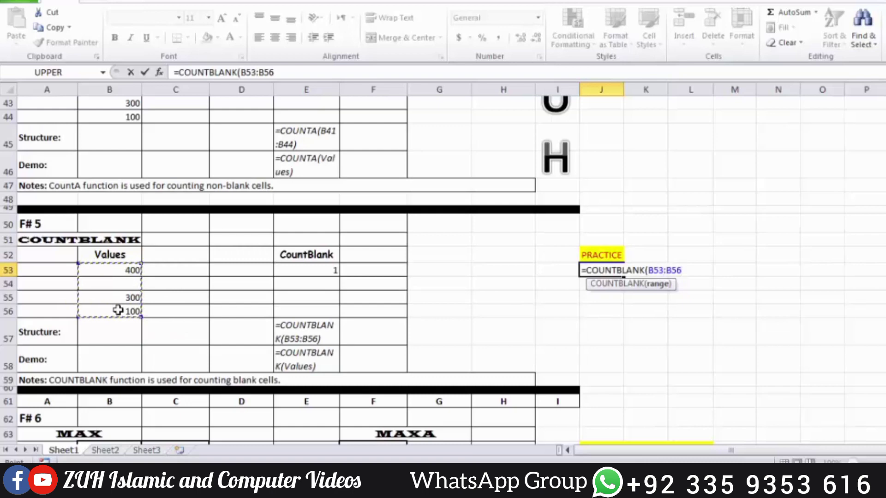
{"action": "key", "text": "Return"}
{"action": "left_click", "coordinate": [600, 269]}
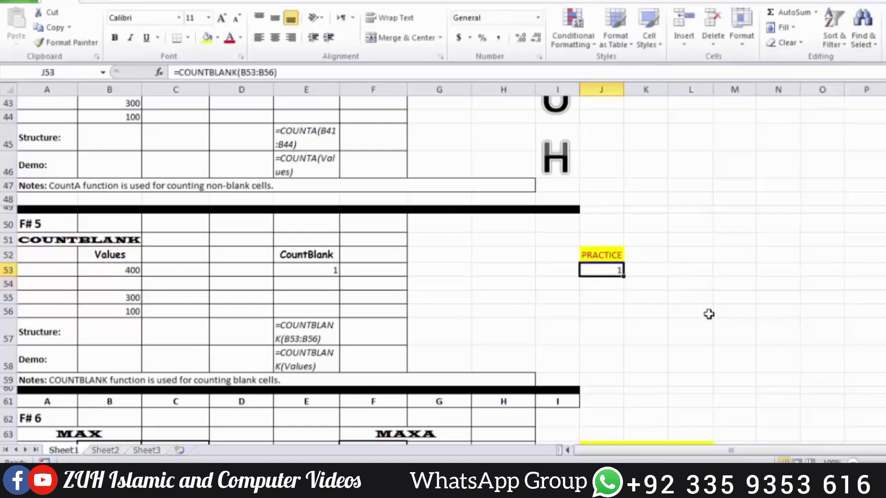
Step: Replace the value in B56 with the empty-text formula ="" and check the cell's content
{"action": "left_click", "coordinate": [120, 311]}
{"action": "type", "text": "="}
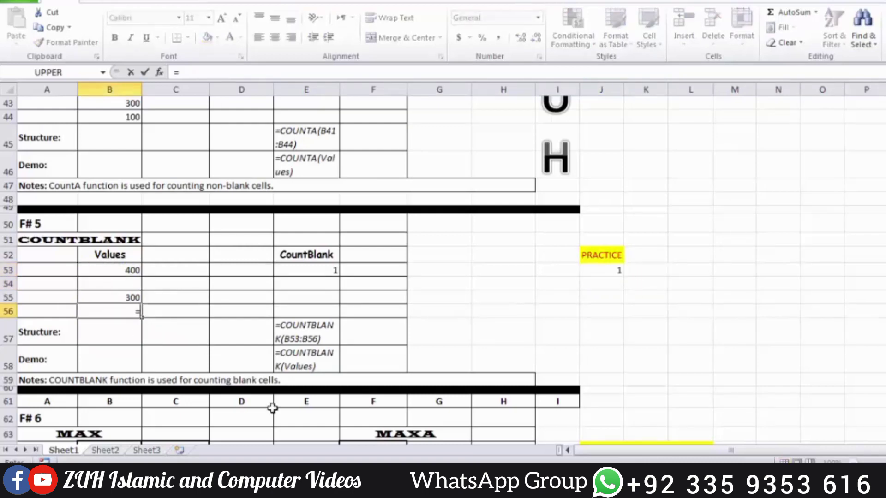
{"action": "type", "text": "\"\""}
{"action": "key", "text": "Return"}
{"action": "left_click", "coordinate": [169, 323]}
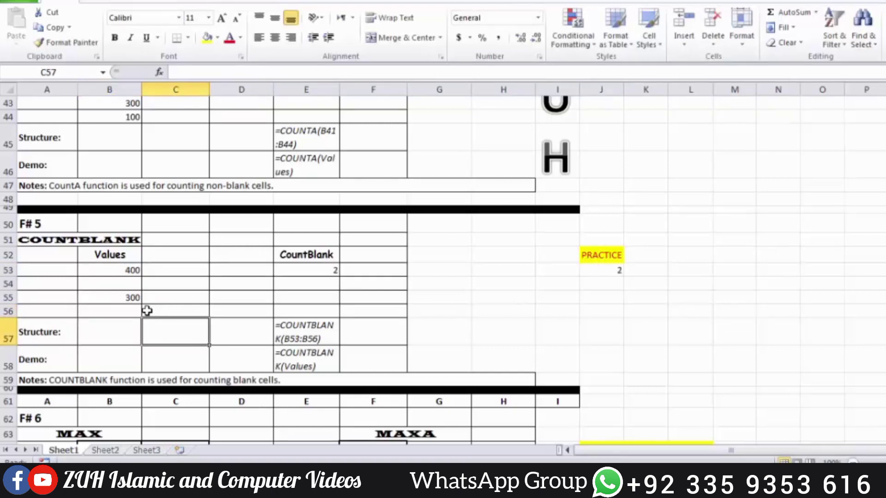
{"action": "left_click", "coordinate": [126, 309]}
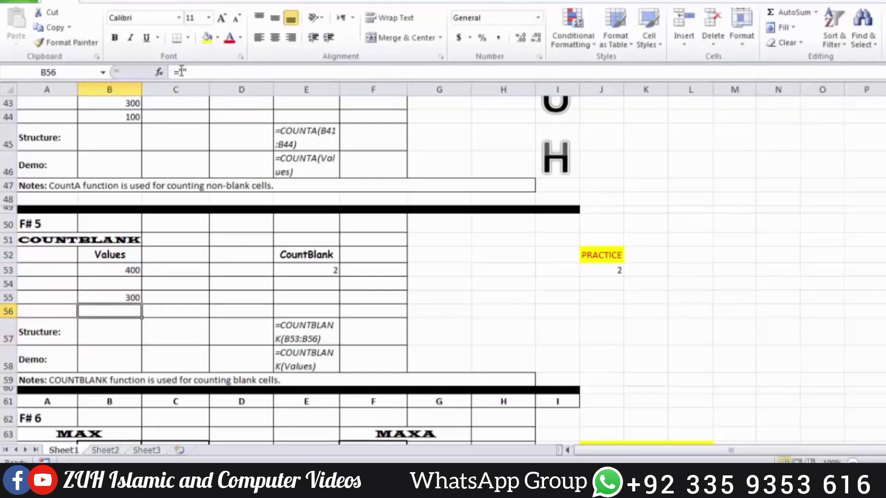
{"action": "left_click", "coordinate": [617, 293]}
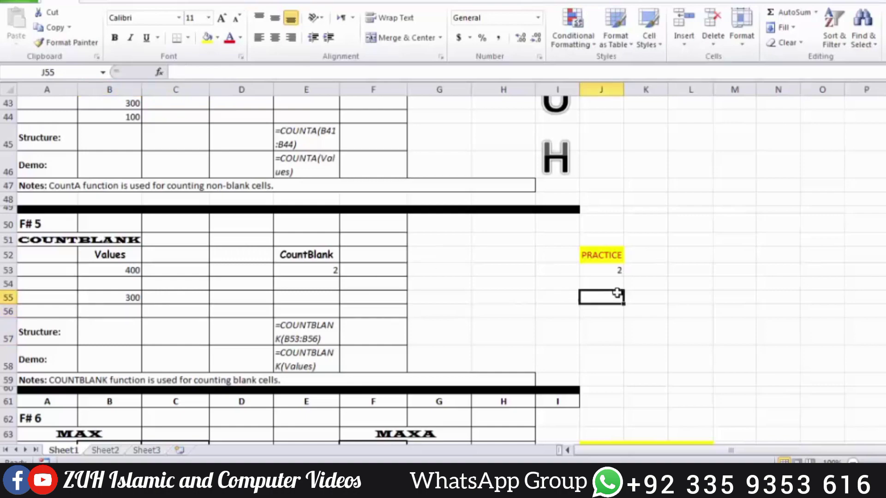
Step: In the MAX section, enter =MAX(B65:B68) in practice cell J65
{"action": "scroll", "coordinate": [617, 293], "scroll_direction": "down", "scroll_amount": 5}
{"action": "left_click", "coordinate": [604, 214]}
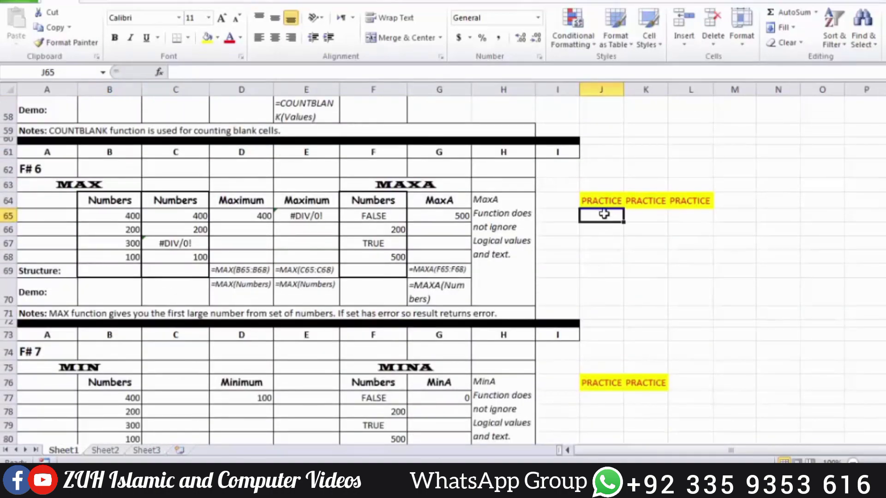
{"action": "type", "text": "="}
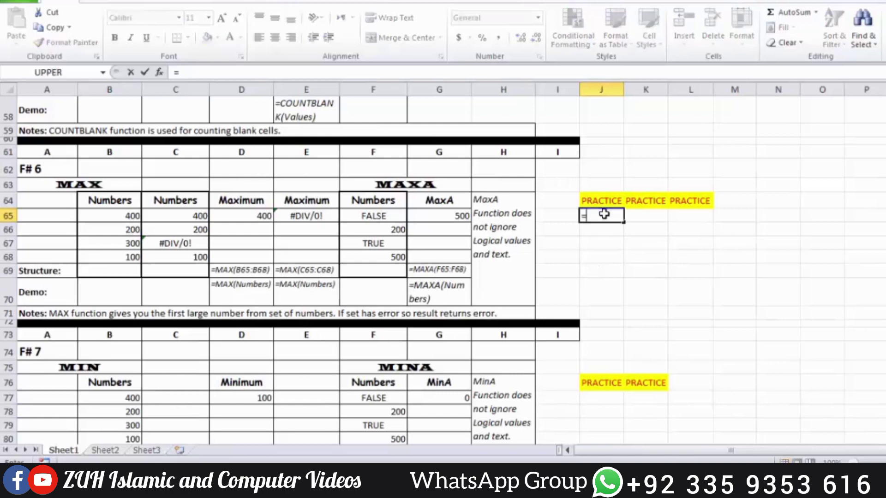
{"action": "type", "text": "max"}
{"action": "key", "text": "Tab"}
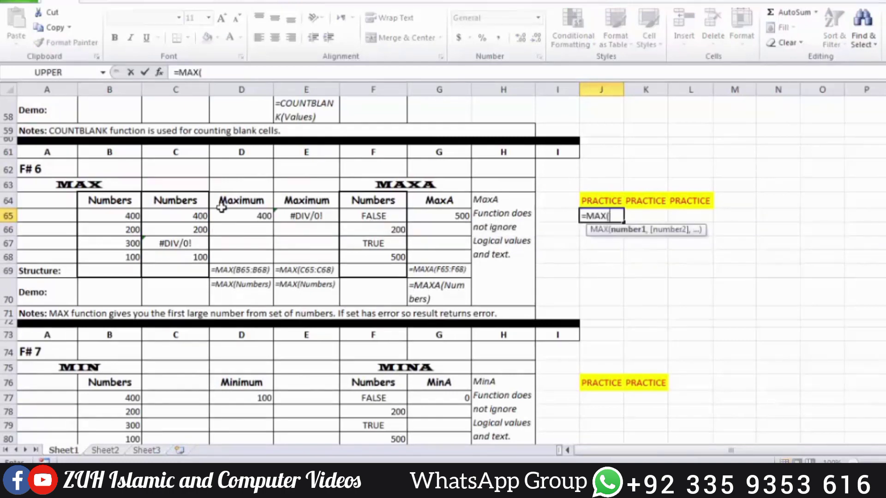
{"action": "left_click_drag", "start_coordinate": [127, 215], "coordinate": [127, 255]}
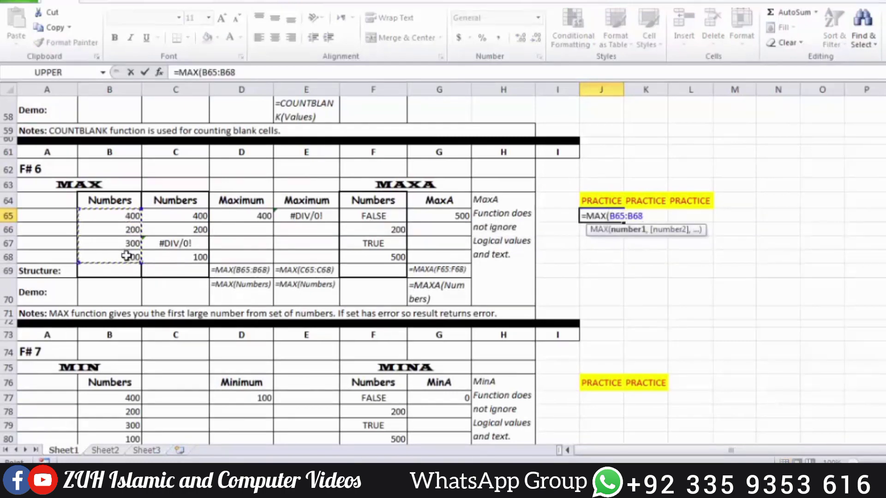
{"action": "key", "text": "Return"}
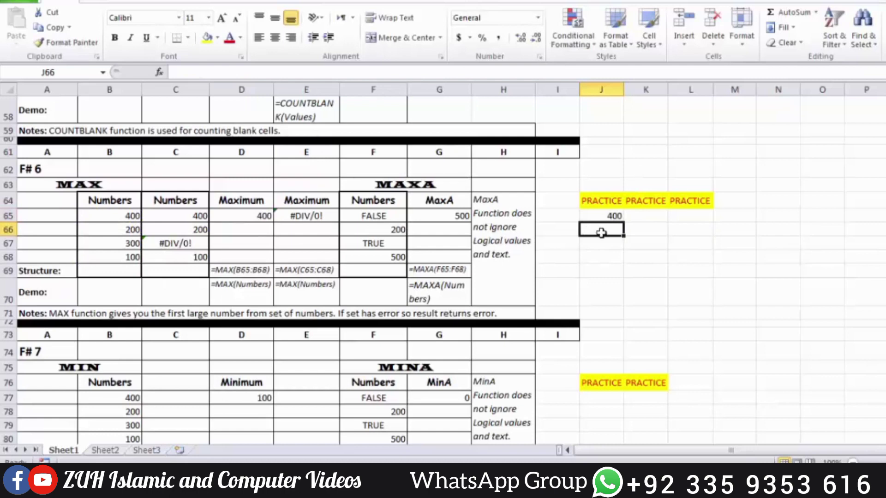
Step: Enter =MAX(C65:C68) in practice cell K65 to test a range containing an error value, and reselect the cell
{"action": "left_click", "coordinate": [645, 214]}
{"action": "type", "text": "="}
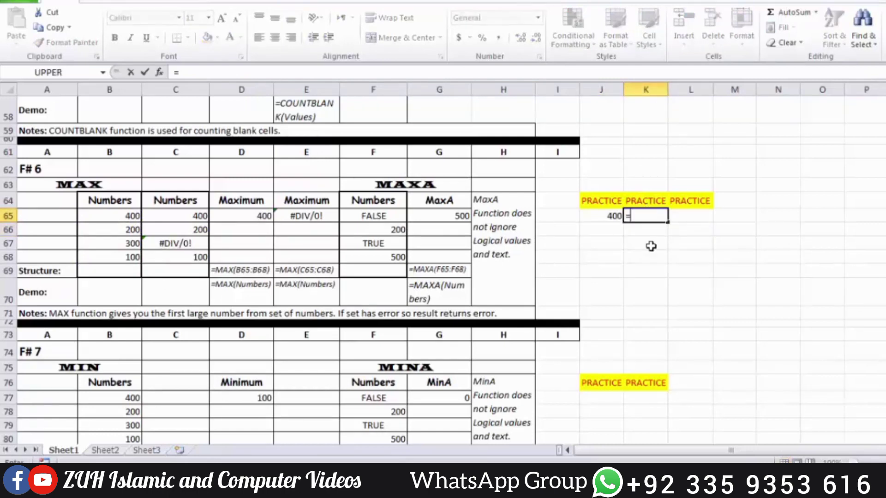
{"action": "type", "text": "n"}
{"action": "key", "text": "BackSpace"}
{"action": "type", "text": "max"}
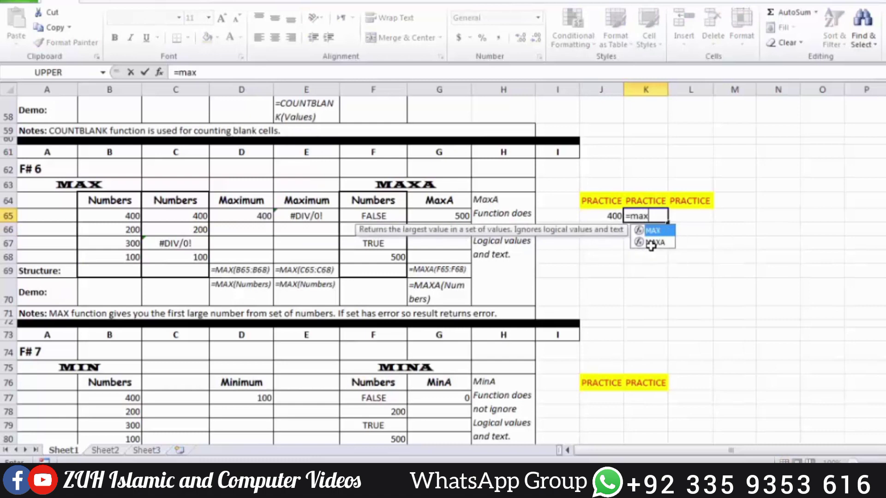
{"action": "key", "text": "Tab"}
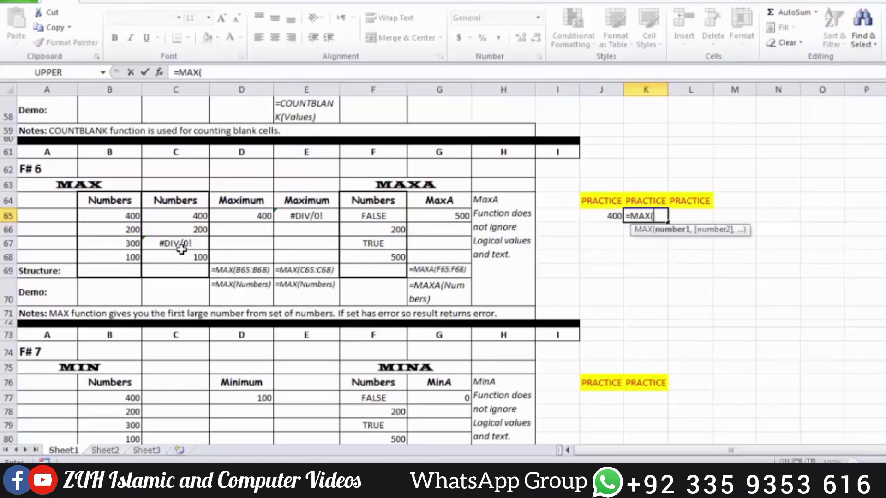
{"action": "left_click_drag", "start_coordinate": [182, 215], "coordinate": [182, 257]}
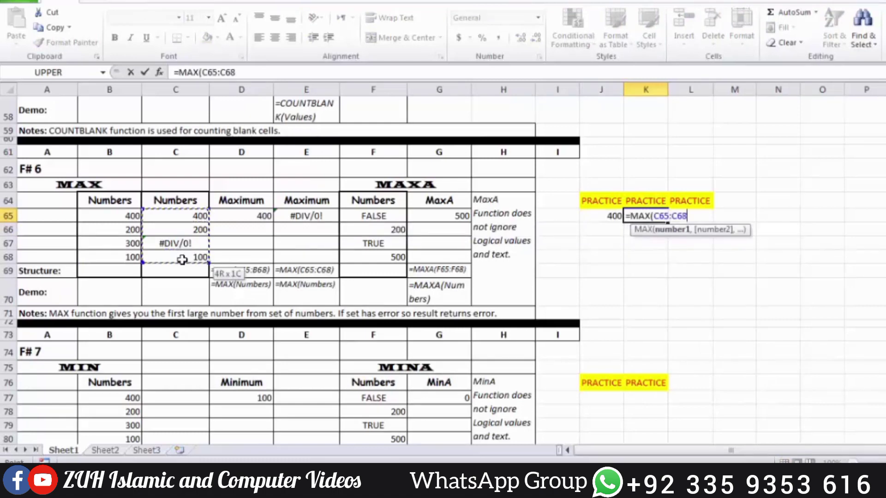
{"action": "key", "text": "Return"}
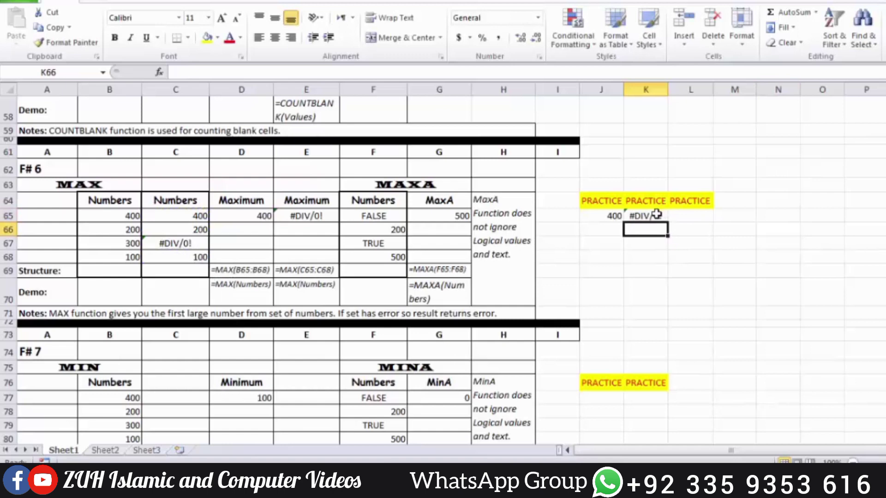
{"action": "left_click", "coordinate": [656, 215]}
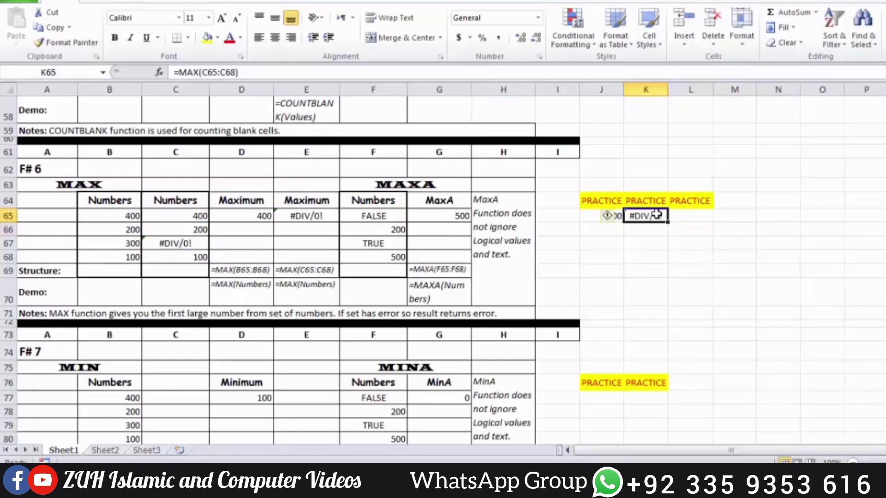
Step: Enter =MAXA(F65:F68) in practice cell L65 to include the logical values
{"action": "key", "text": "Right"}
{"action": "type", "text": "=maxa"}
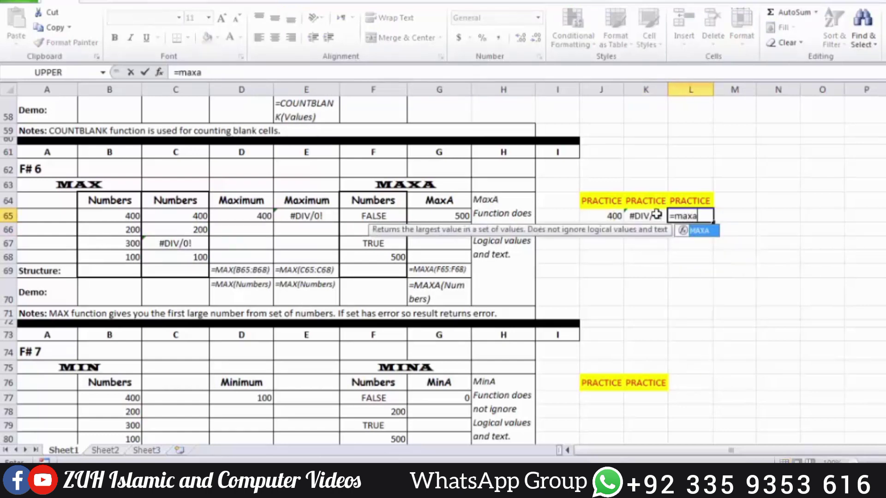
{"action": "key", "text": "Tab"}
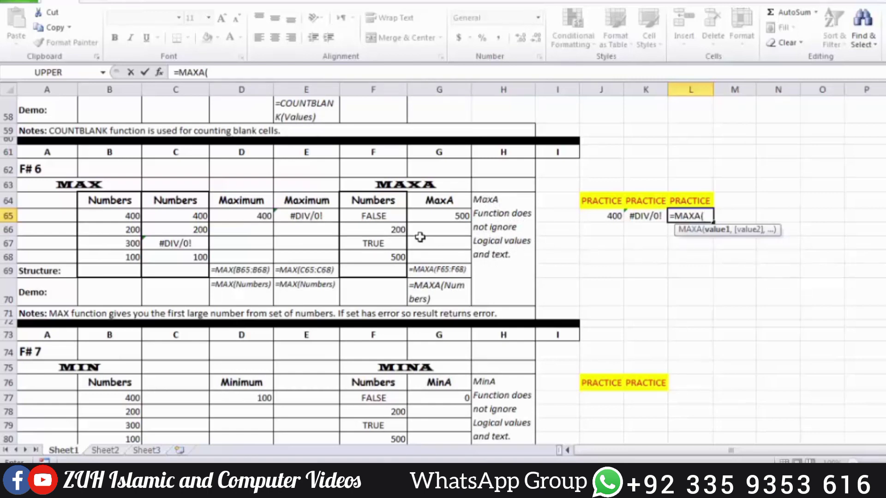
{"action": "left_click_drag", "start_coordinate": [383, 216], "coordinate": [385, 258]}
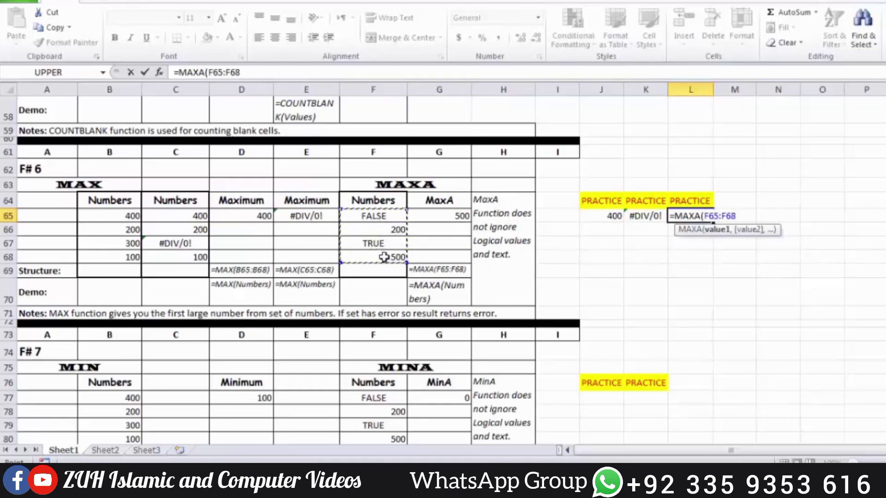
{"action": "key", "text": "Return"}
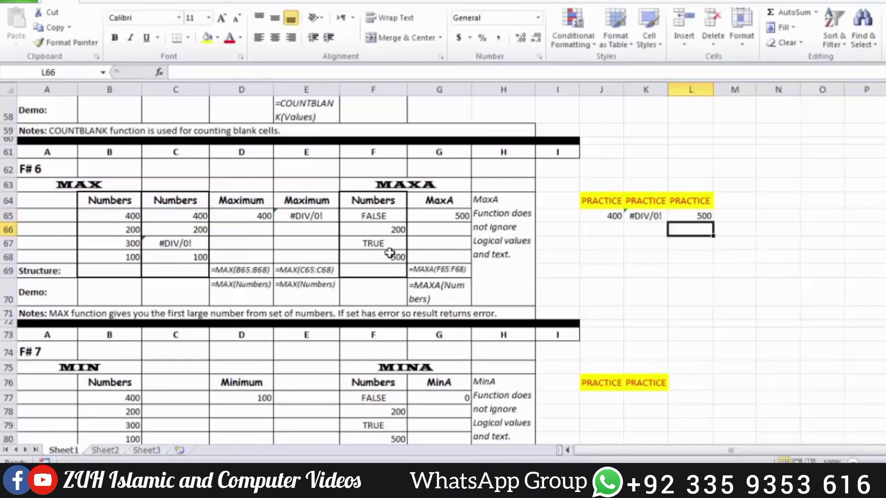
Step: Set the MAXA sample numbers in F68 and F66 to 0
{"action": "left_click", "coordinate": [384, 257]}
{"action": "type", "text": "0"}
{"action": "key", "text": "Up"}
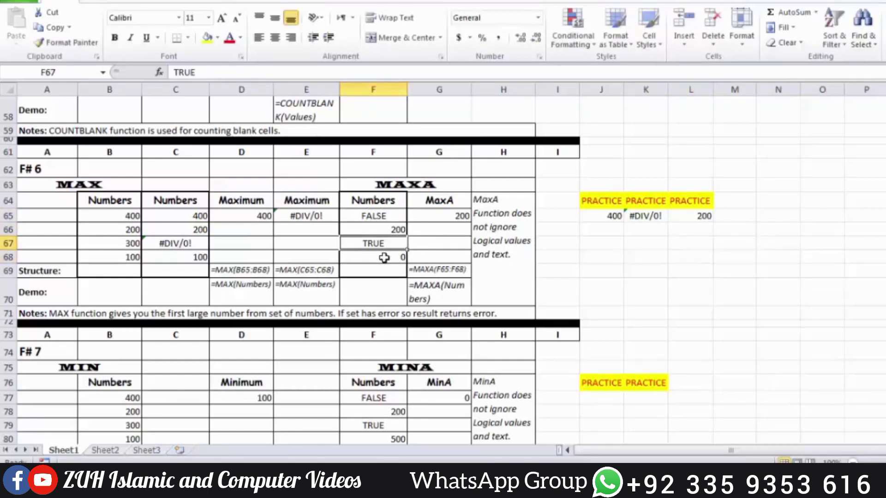
{"action": "key", "text": "Up"}
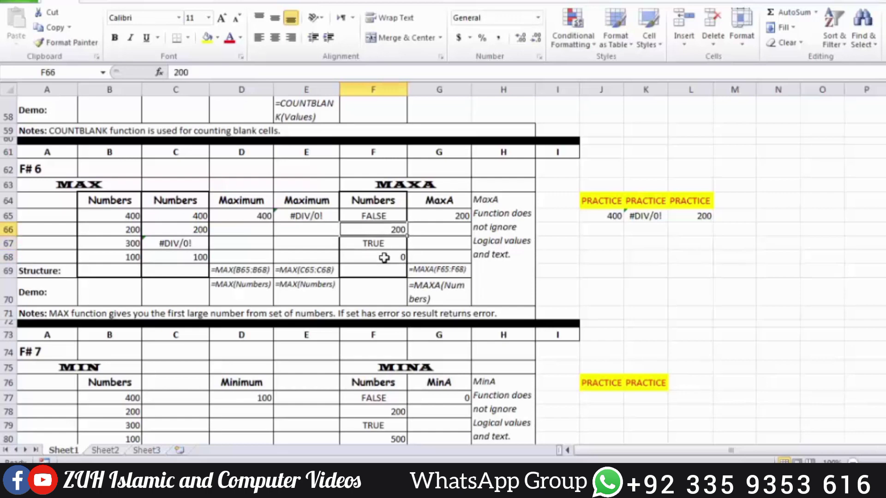
{"action": "type", "text": "0"}
{"action": "key", "text": "Return"}
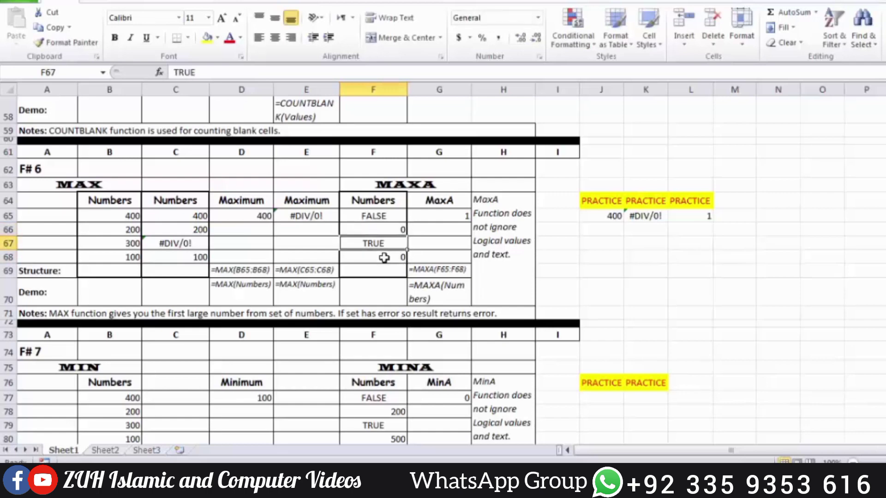
Step: Above the MAX practice headers, enter the notes False=0 in K62 and True=1 in K63
{"action": "left_click", "coordinate": [655, 149]}
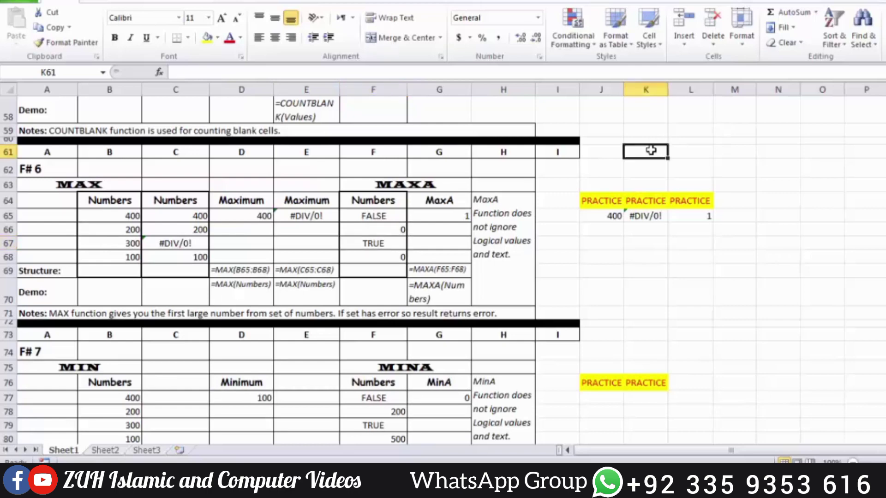
{"action": "key", "text": "Down"}
{"action": "type", "text": "False"}
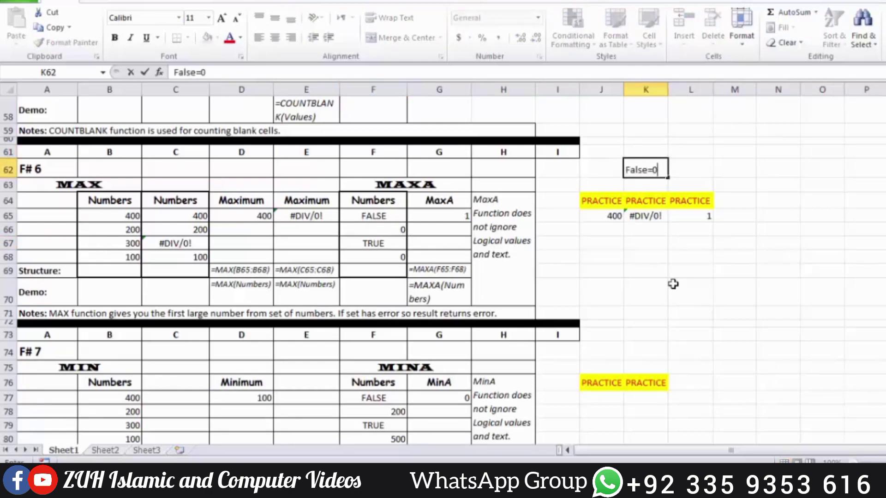
{"action": "key", "text": "Return"}
{"action": "type", "text": "True"}
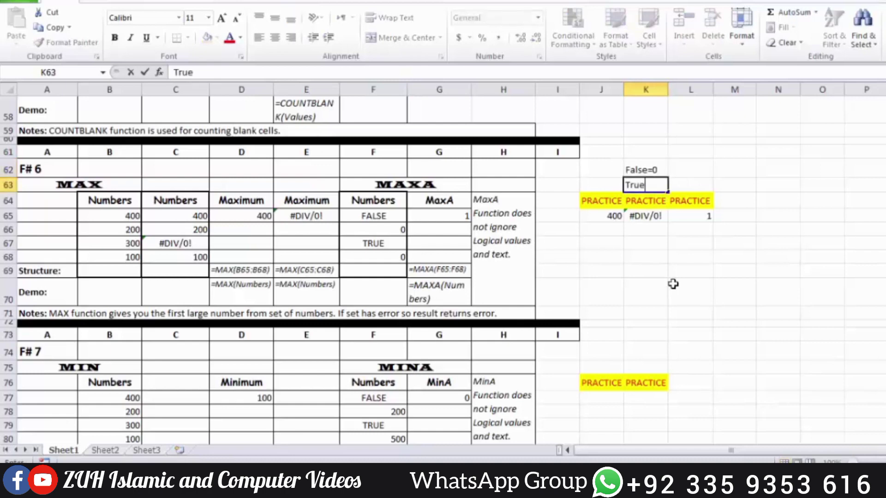
{"action": "type", "text": "=1"}
{"action": "key", "text": "Return"}
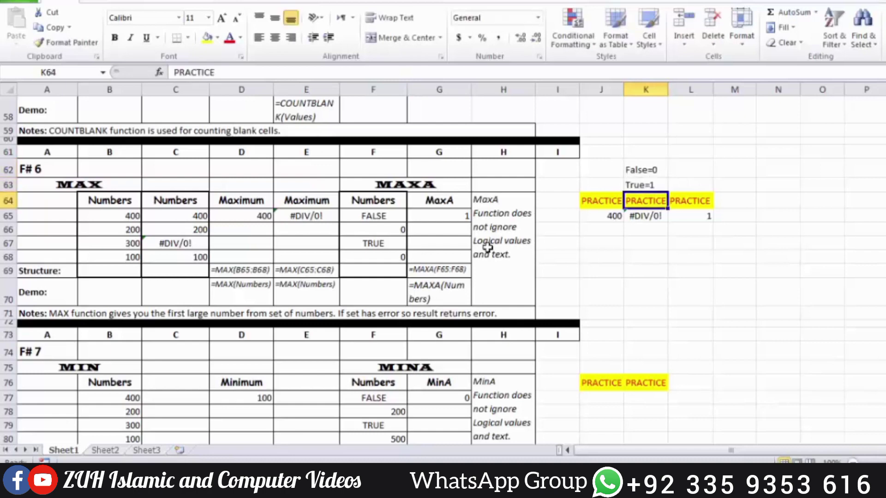
Step: Examine the MAXA sample values in F65:F68 and the MAXA formula in practice cell L65
{"action": "left_click", "coordinate": [370, 243]}
{"action": "left_click", "coordinate": [393, 229]}
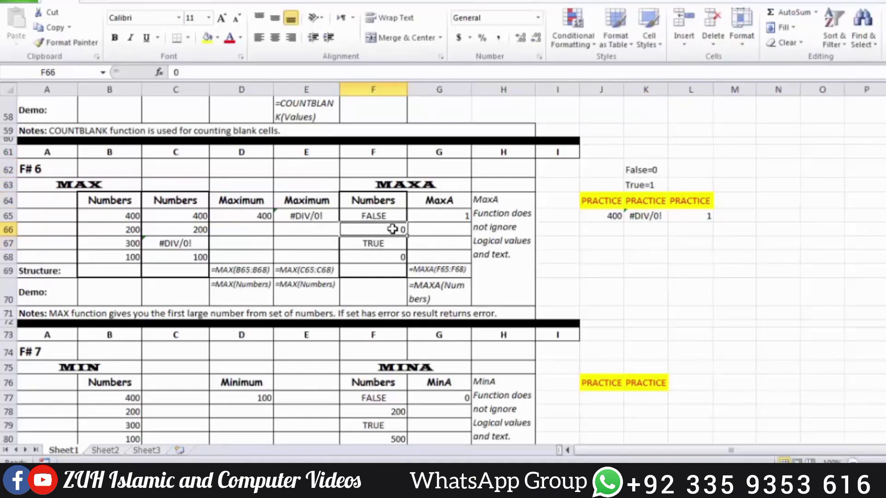
{"action": "left_click", "coordinate": [383, 215]}
{"action": "left_click", "coordinate": [393, 257]}
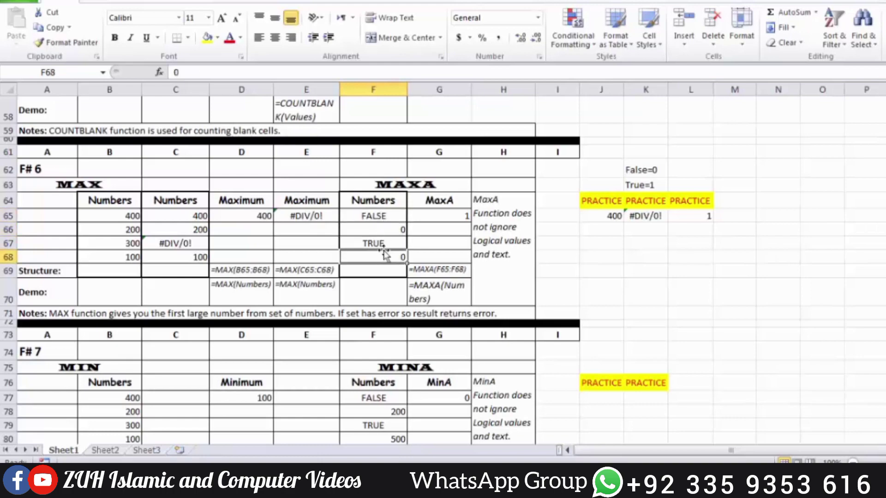
{"action": "left_click", "coordinate": [381, 245]}
{"action": "left_click", "coordinate": [695, 215]}
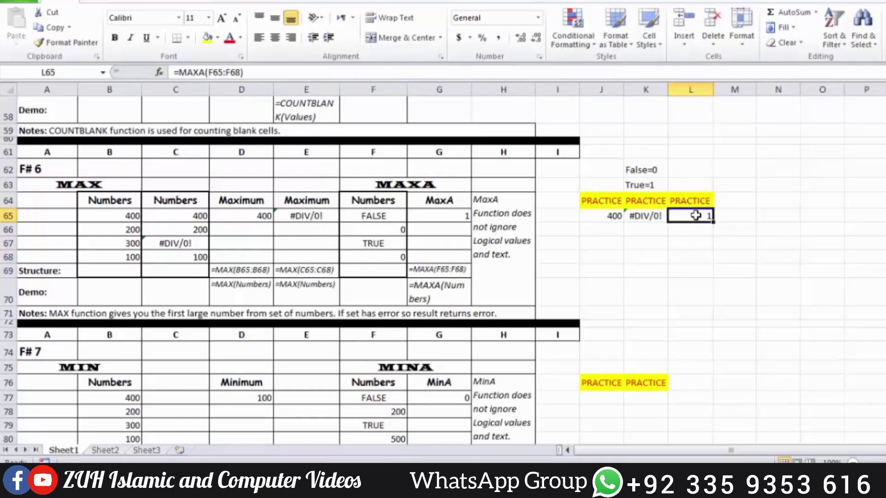
Step: In the MIN section, enter =MIN(B77:B80) in practice cell J77
{"action": "scroll", "coordinate": [696, 215], "scroll_direction": "down", "scroll_amount": 2}
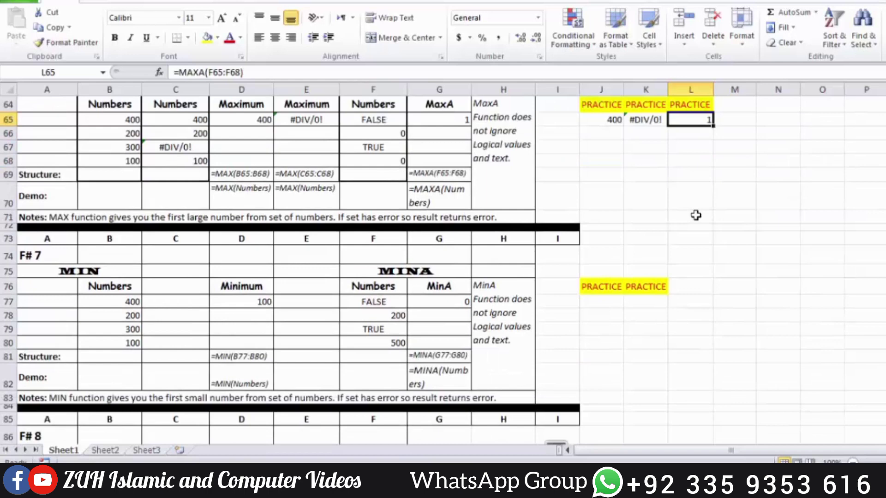
{"action": "left_click", "coordinate": [598, 302]}
{"action": "type", "text": "="}
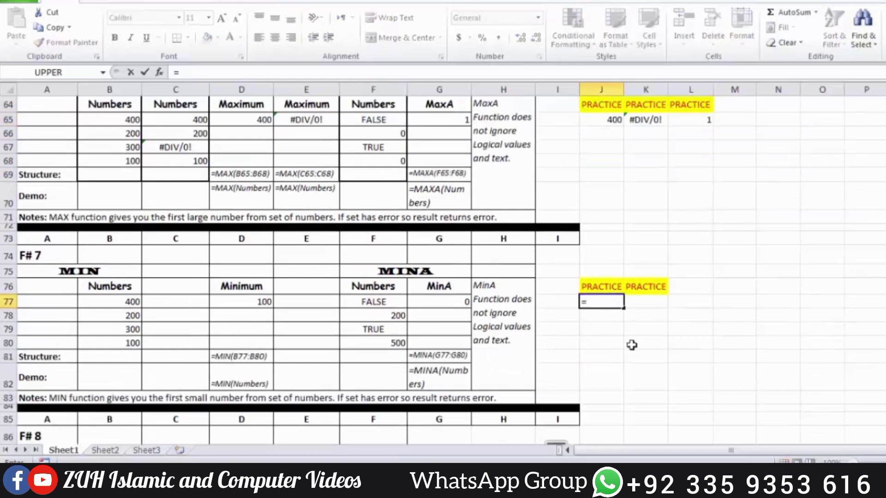
{"action": "type", "text": "min"}
{"action": "key", "text": "Tab"}
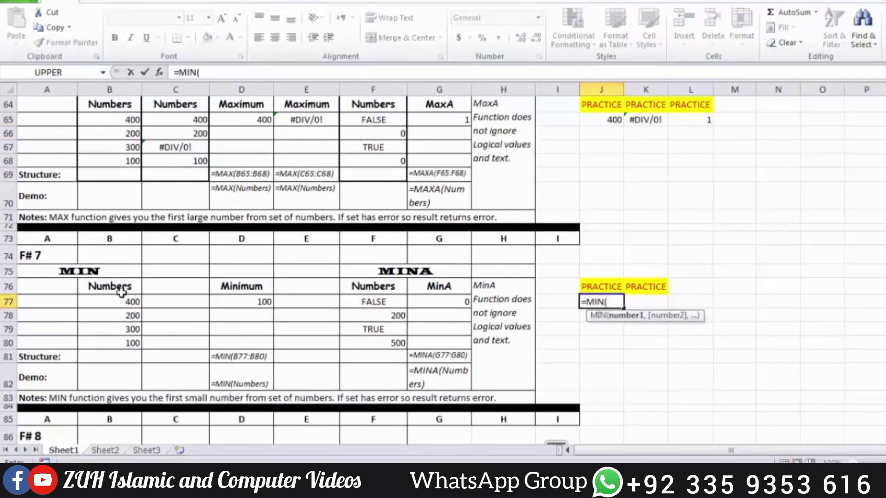
{"action": "left_click_drag", "start_coordinate": [119, 299], "coordinate": [120, 346]}
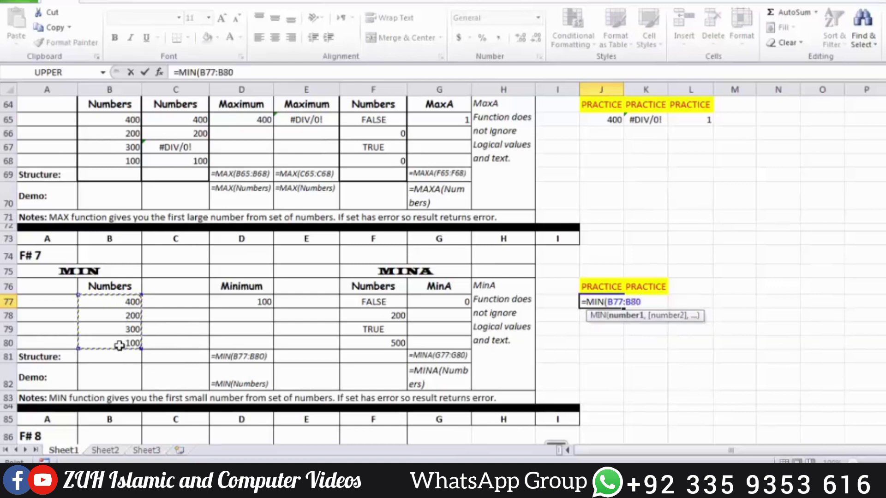
{"action": "key", "text": "Return"}
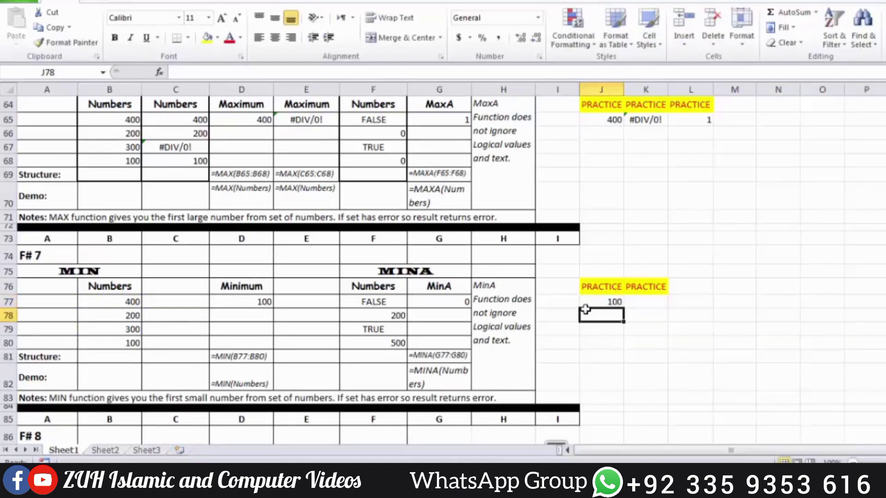
Step: Enter =MINA(F77:F80) in practice cell K77 to include the logical values
{"action": "left_click", "coordinate": [638, 305]}
{"action": "type", "text": "="}
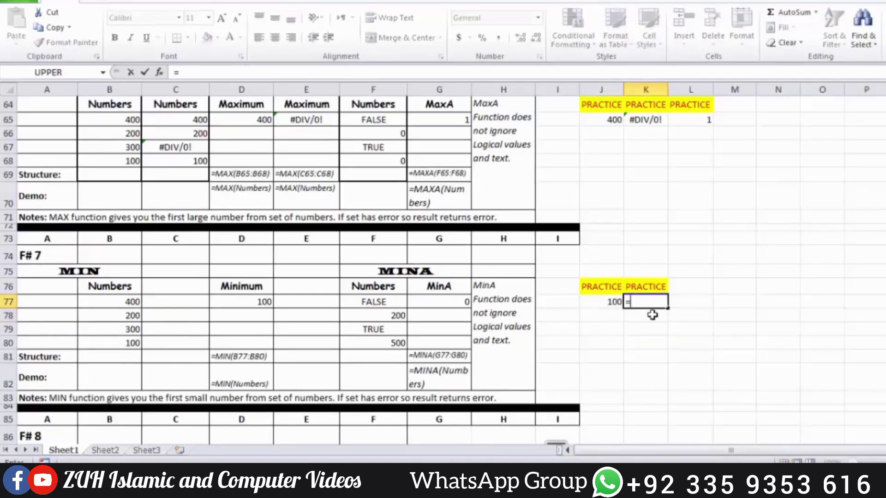
{"action": "type", "text": "mina"}
{"action": "key", "text": "Tab"}
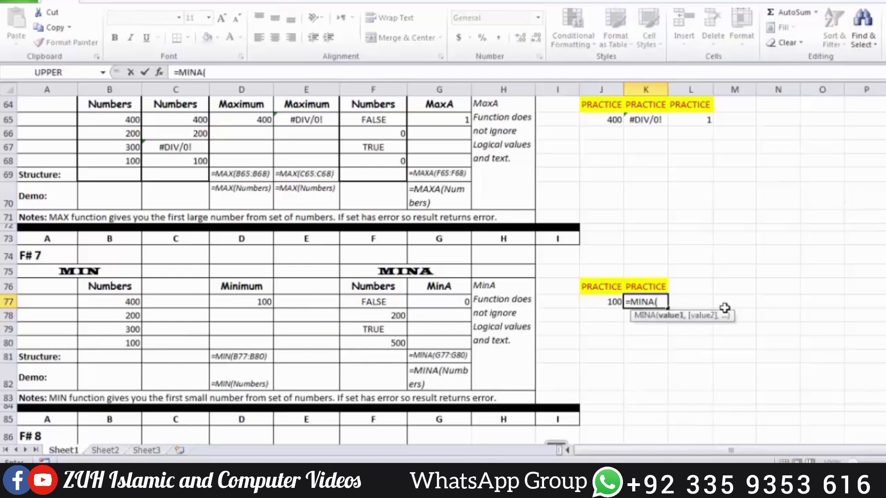
{"action": "left_click_drag", "start_coordinate": [377, 305], "coordinate": [381, 348]}
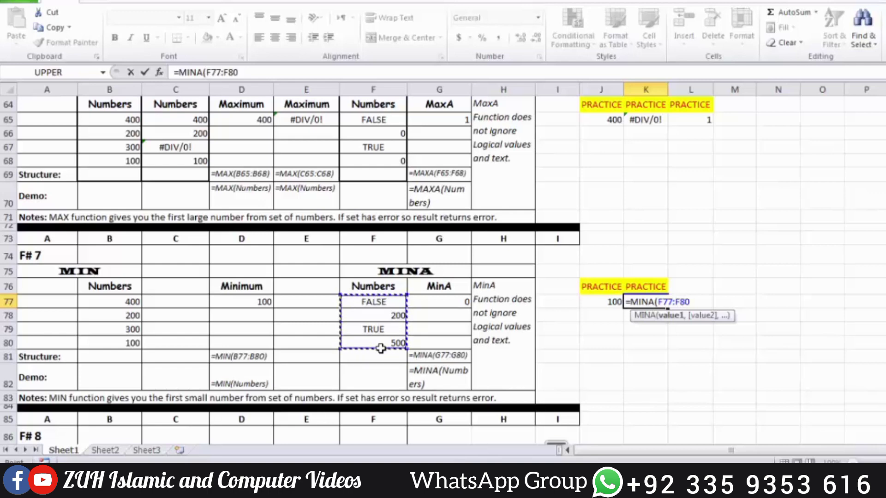
{"action": "type", "text": ")"}
{"action": "key", "text": "Return"}
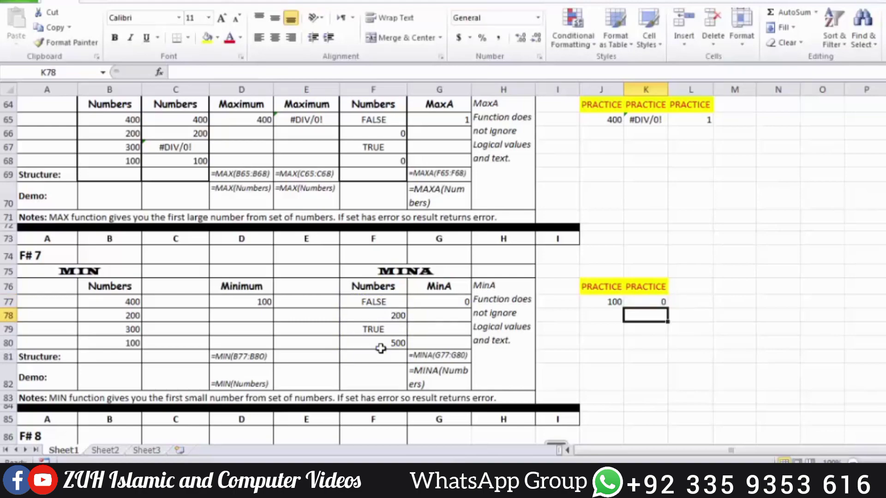
Step: In the PRODUCT section, enter =PRODUCT(B89,C89) in practice cell J89 and fill it down to J92
{"action": "scroll", "coordinate": [381, 348], "scroll_direction": "down", "scroll_amount": 5}
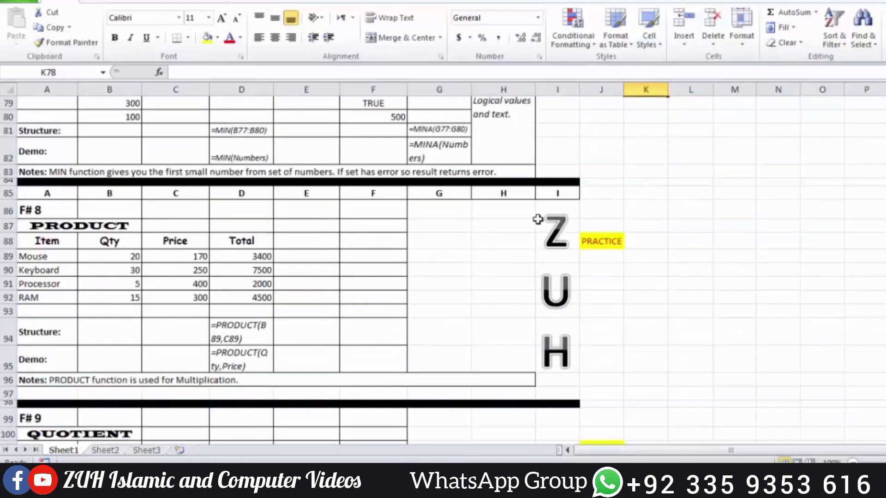
{"action": "left_click", "coordinate": [603, 260]}
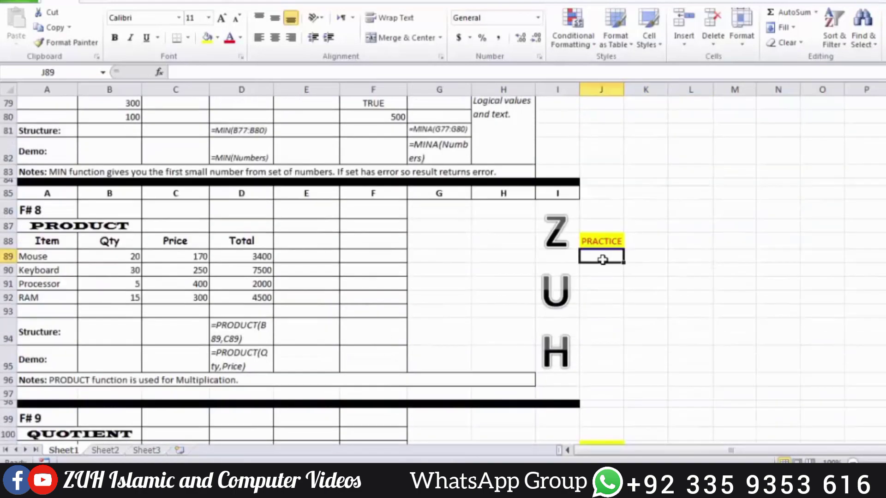
{"action": "type", "text": "=prod"}
{"action": "key", "text": "Tab"}
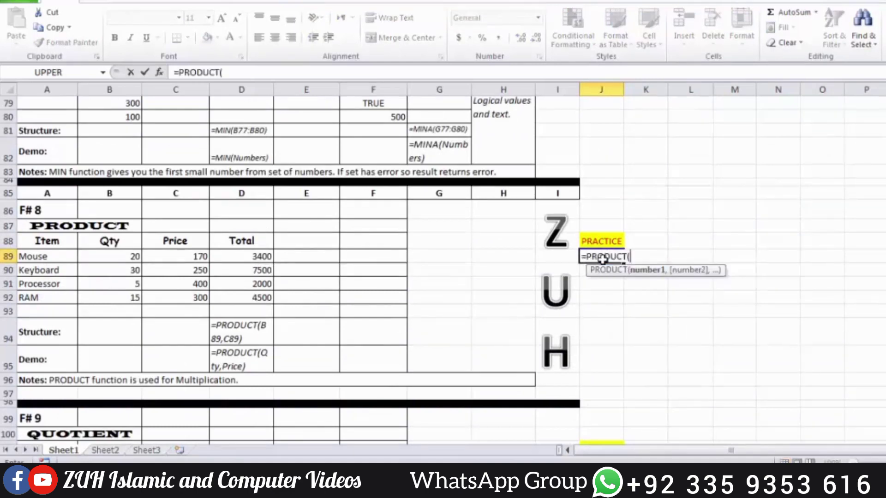
{"action": "left_click", "coordinate": [122, 256]}
{"action": "type", "text": ","}
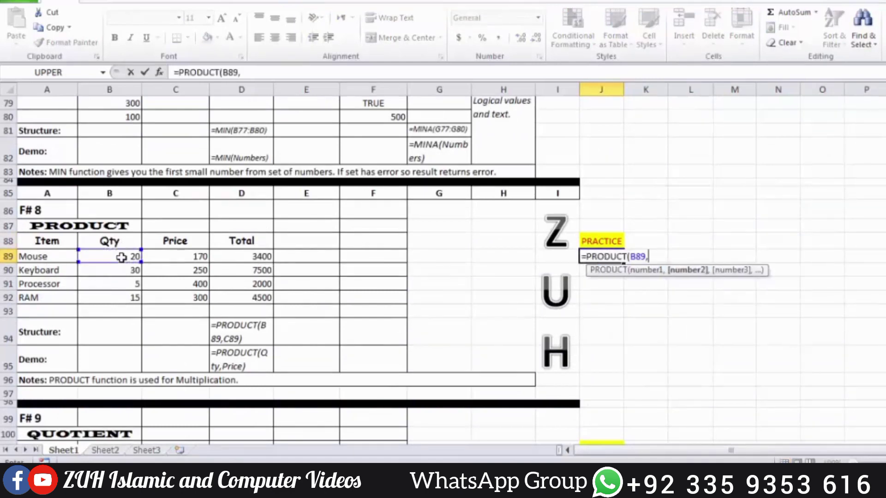
{"action": "left_click", "coordinate": [196, 257]}
{"action": "type", "text": ")"}
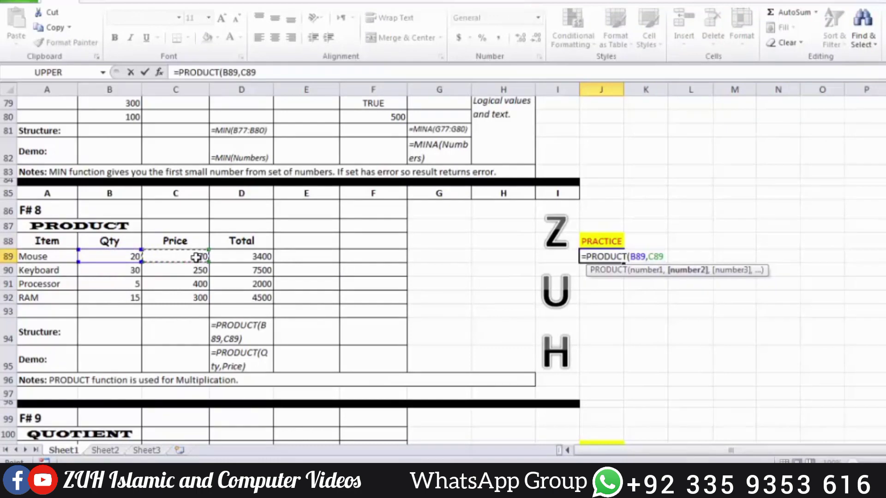
{"action": "key", "text": "Return"}
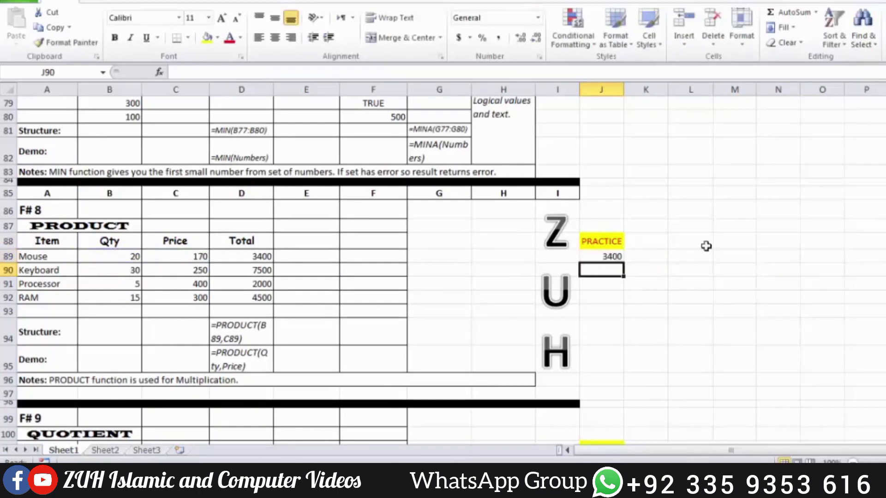
{"action": "left_click_drag", "start_coordinate": [611, 255], "coordinate": [608, 296]}
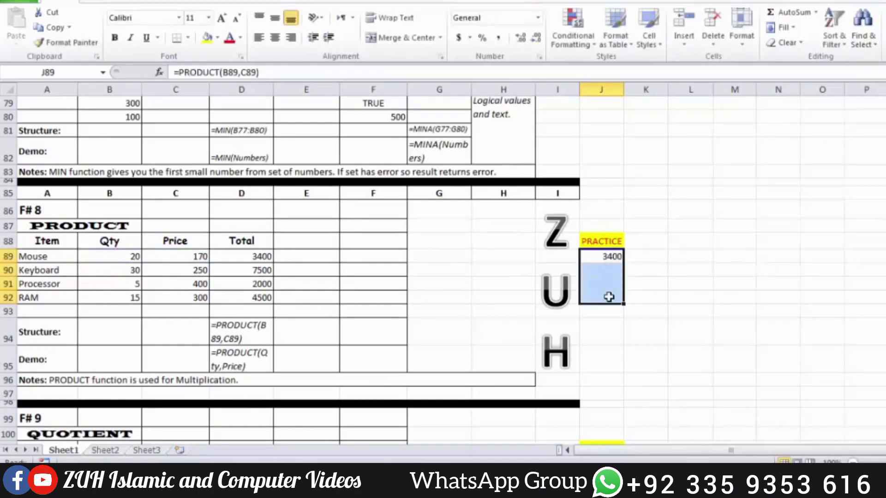
{"action": "key", "text": "ctrl+d"}
Step: In the QUOTIENT section, enter =QUOTIENT(B102,C102) in practice cell J102 and fill it down to J104
{"action": "scroll", "coordinate": [609, 297], "scroll_direction": "down", "scroll_amount": 4}
{"action": "left_click", "coordinate": [604, 283]}
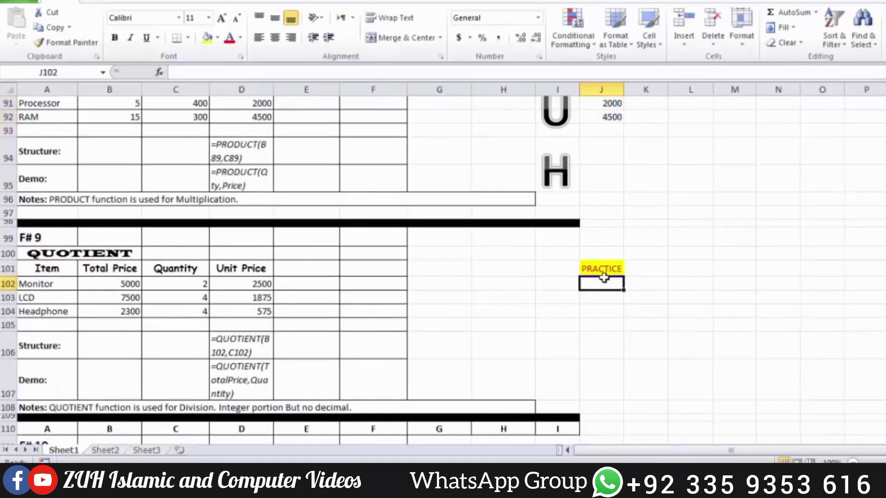
{"action": "type", "text": "=quo"}
{"action": "key", "text": "Tab"}
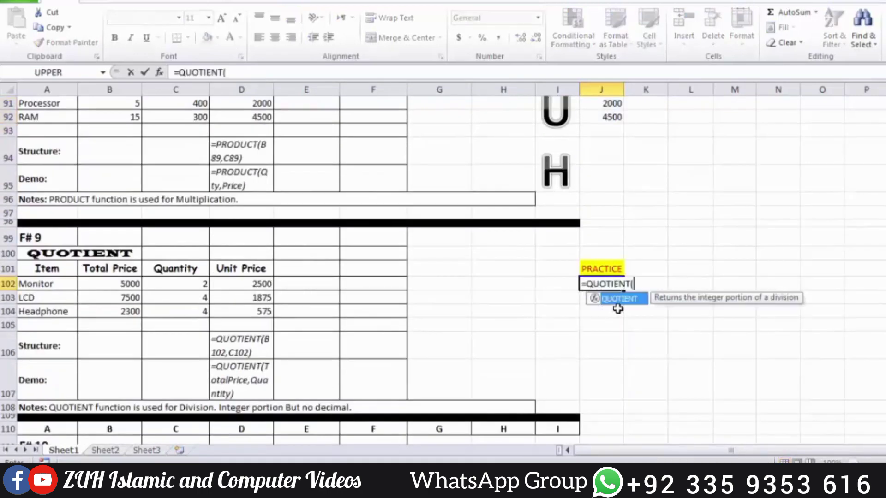
{"action": "left_click", "coordinate": [115, 282]}
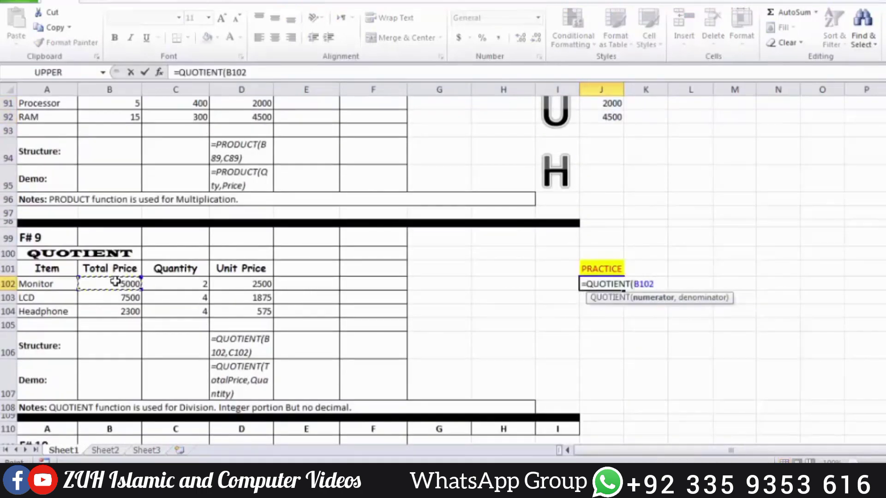
{"action": "type", "text": ","}
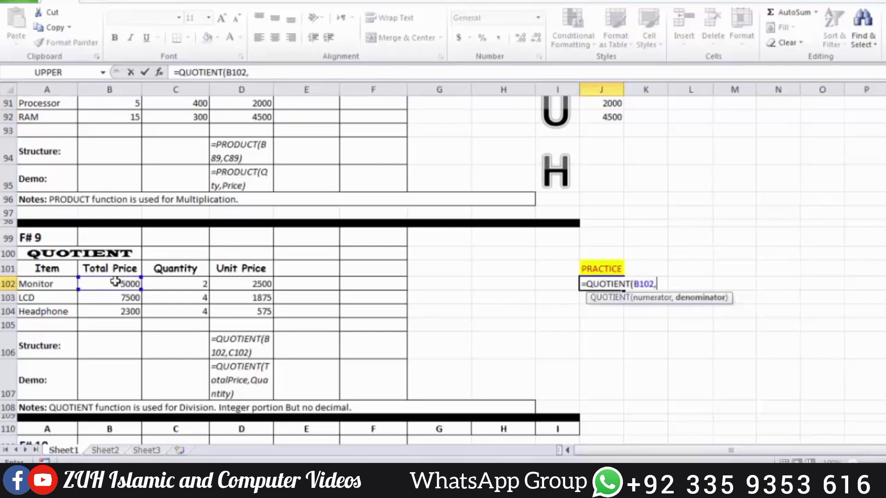
{"action": "left_click", "coordinate": [159, 283]}
{"action": "key", "text": "Return"}
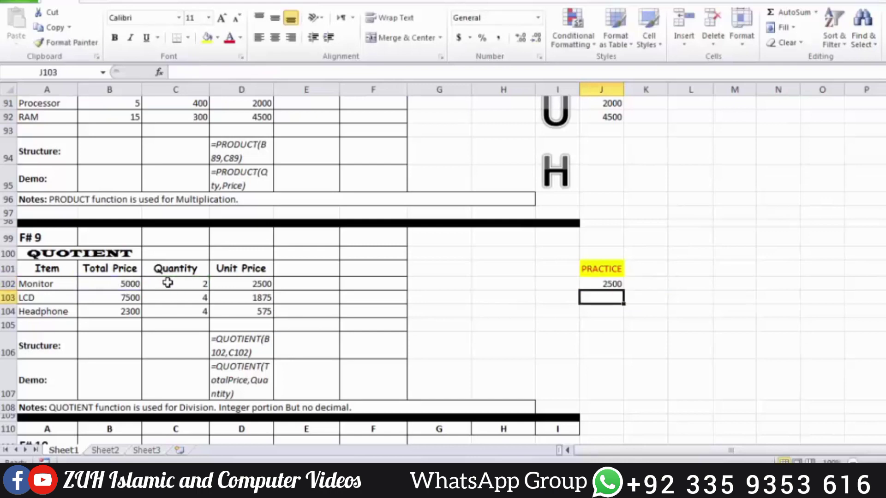
{"action": "left_click_drag", "start_coordinate": [612, 284], "coordinate": [609, 308]}
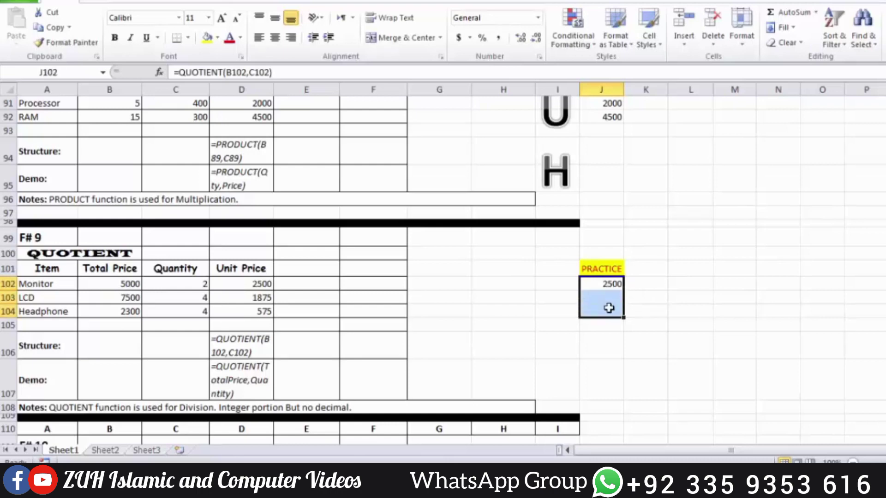
{"action": "key", "text": "ctrl+d"}
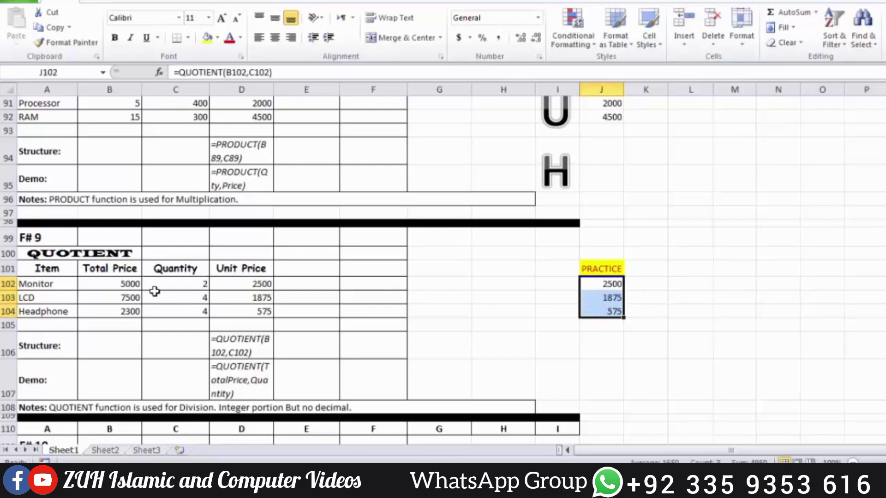
Step: Set the Monitor quantity in C102 to 3 and select the QUOTIENT result in J102
{"action": "left_click", "coordinate": [170, 284]}
{"action": "type", "text": "3"}
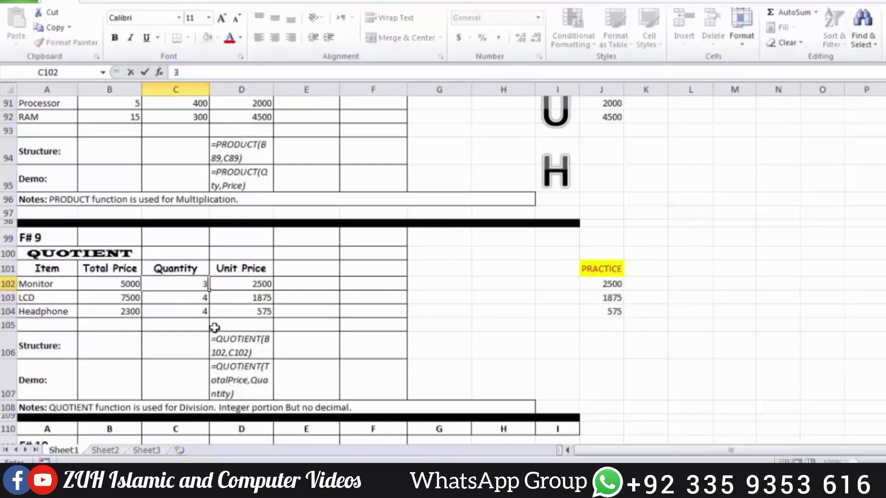
{"action": "left_click", "coordinate": [194, 309]}
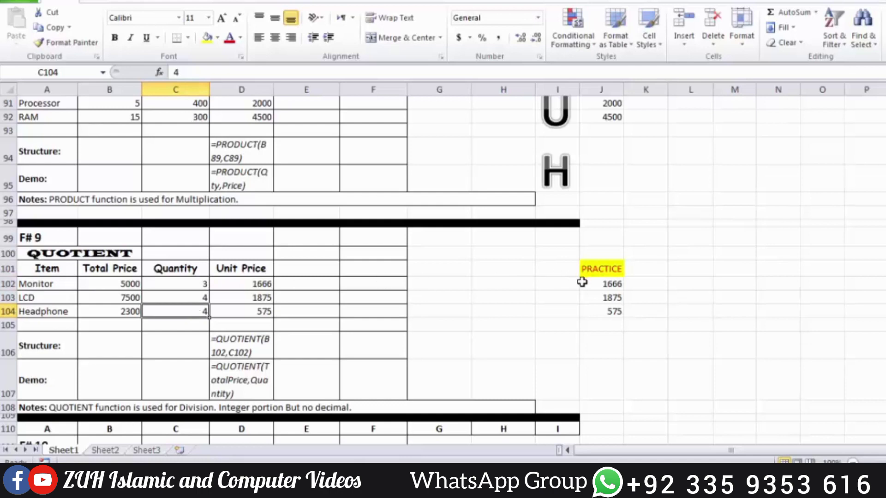
{"action": "left_click", "coordinate": [614, 285]}
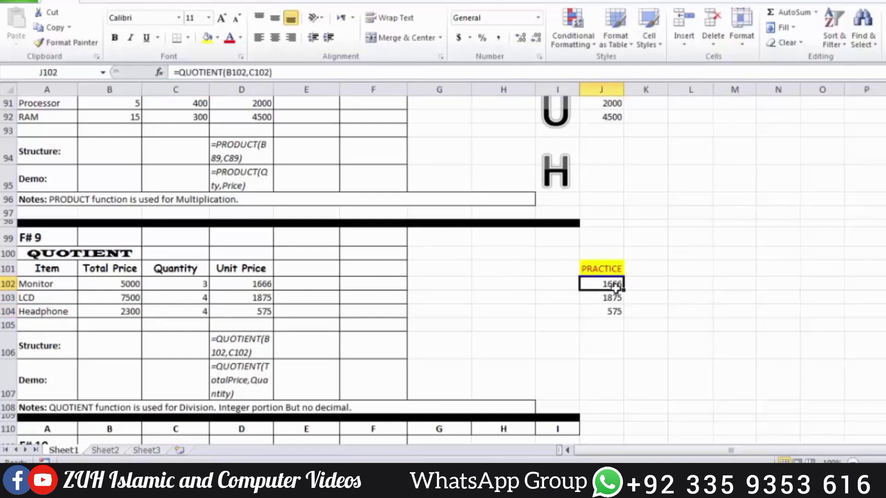
Step: In the MOD section, enter =MOD(B114,C114) in practice cell J114
{"action": "scroll", "coordinate": [614, 287], "scroll_direction": "down", "scroll_amount": 3}
{"action": "left_click", "coordinate": [595, 341]}
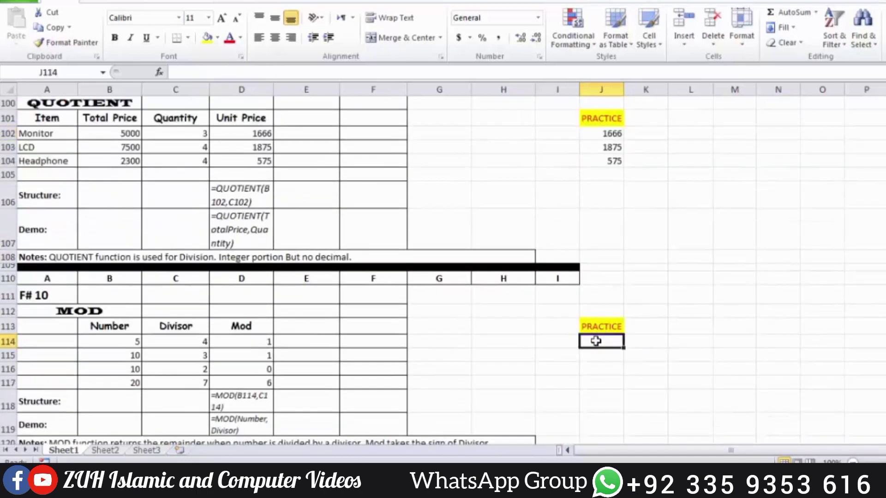
{"action": "type", "text": "=mo"}
{"action": "key", "text": "Tab"}
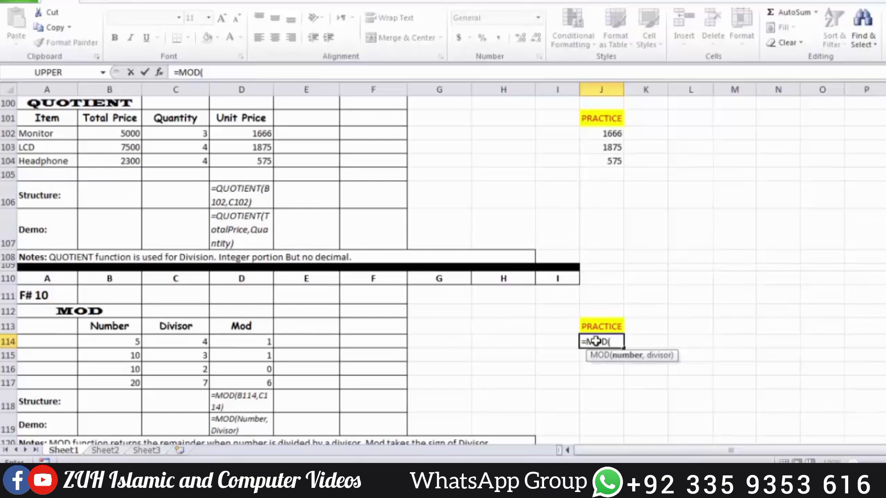
{"action": "left_click", "coordinate": [123, 342]}
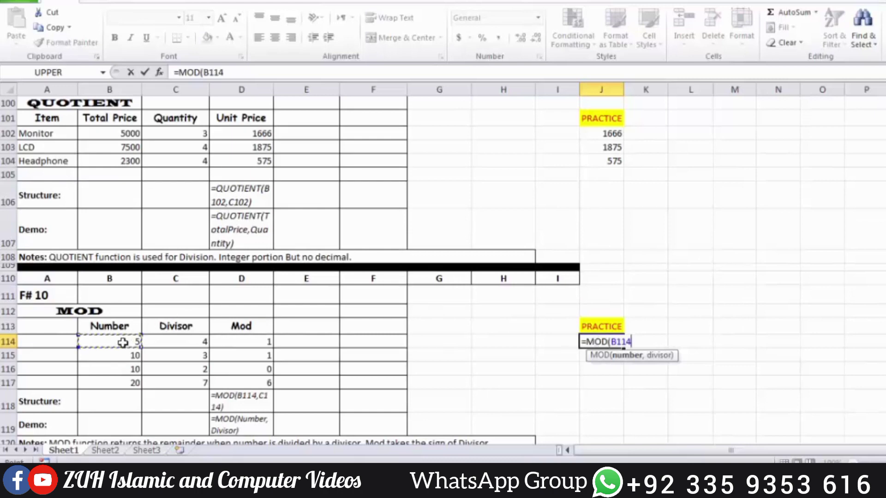
{"action": "type", "text": ","}
{"action": "left_click", "coordinate": [171, 342]}
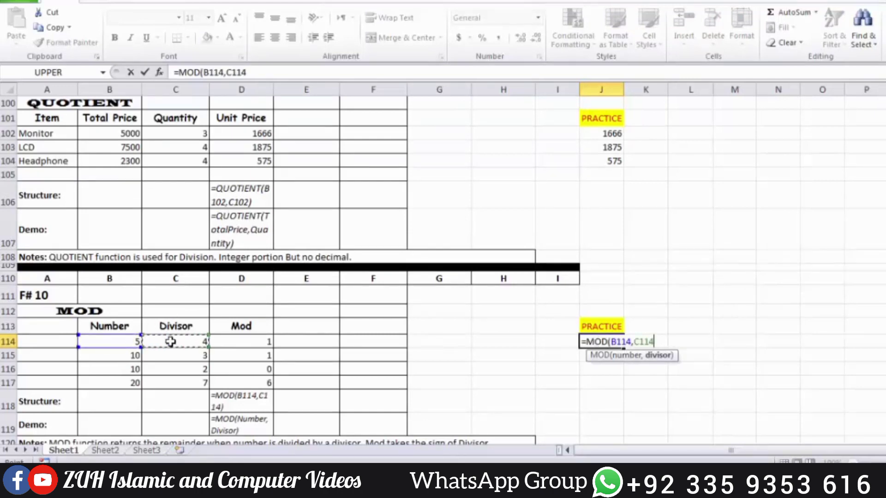
{"action": "type", "text": ")"}
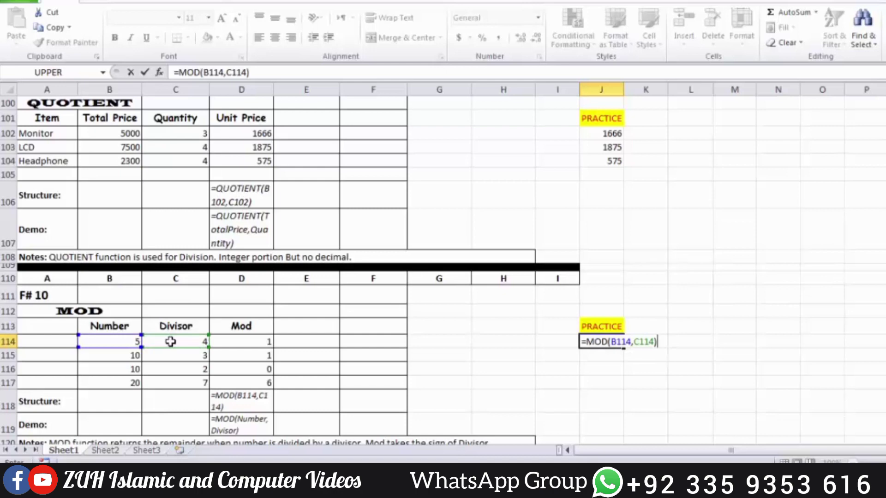
{"action": "key", "text": "Return"}
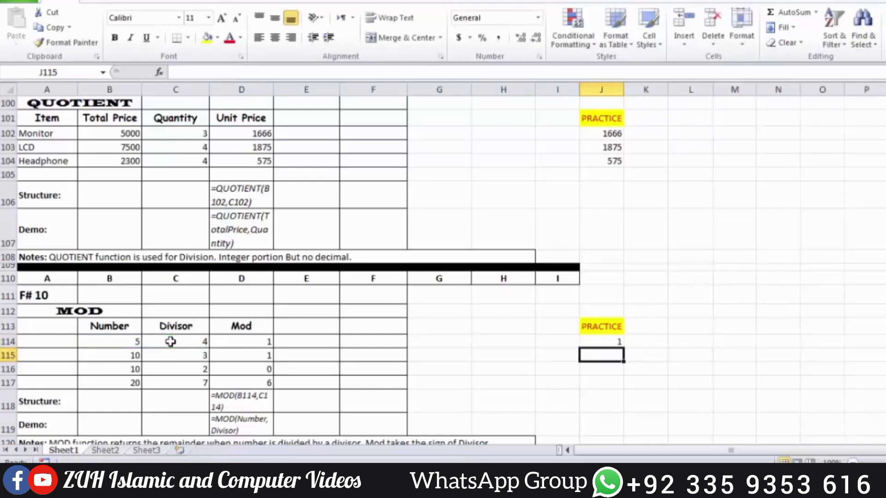
Step: Try 3 and 2 in turn as the divisor in C114 of the MOD table
{"action": "left_click", "coordinate": [174, 341]}
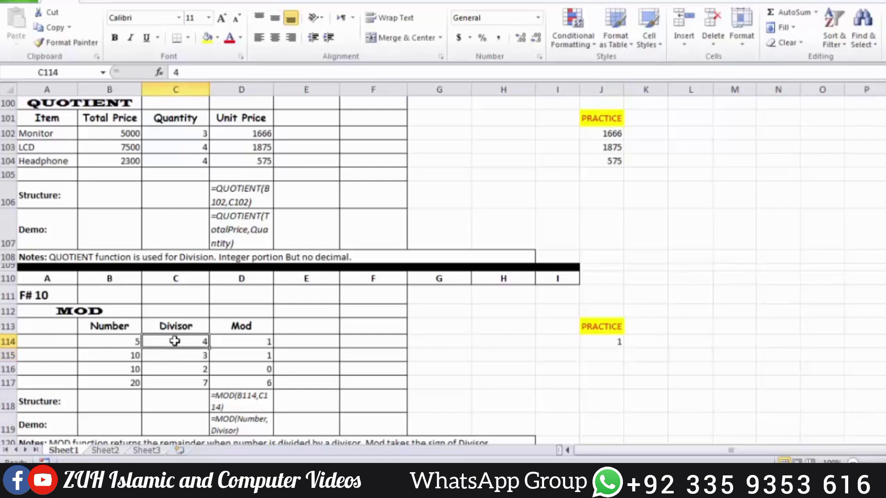
{"action": "type", "text": "3"}
{"action": "key", "text": "Return"}
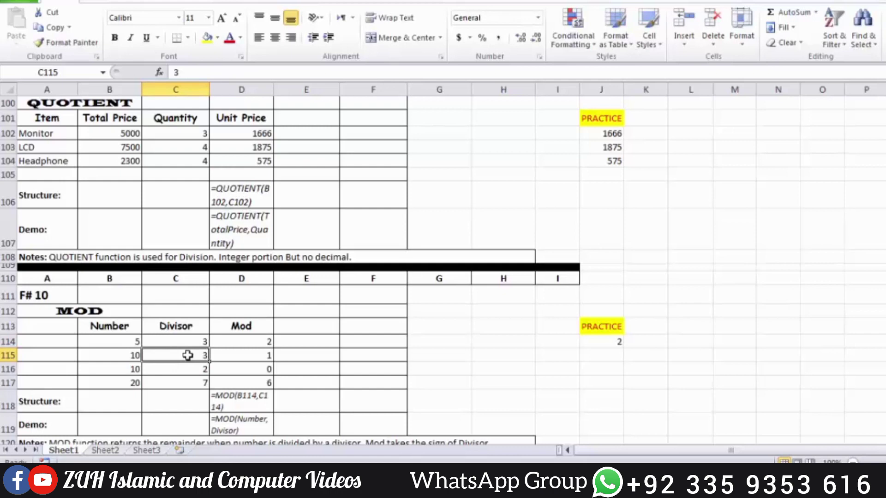
{"action": "left_click", "coordinate": [179, 341]}
{"action": "type", "text": "2"}
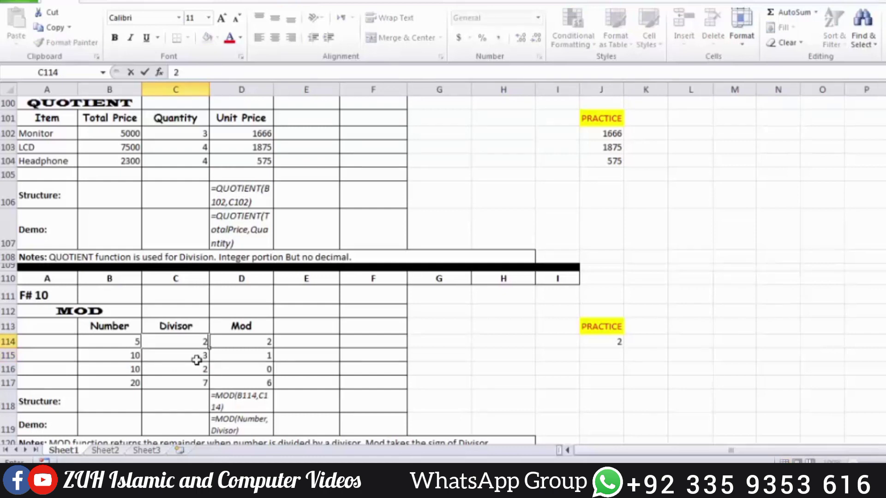
{"action": "key", "text": "Return"}
{"action": "key", "text": "Up"}
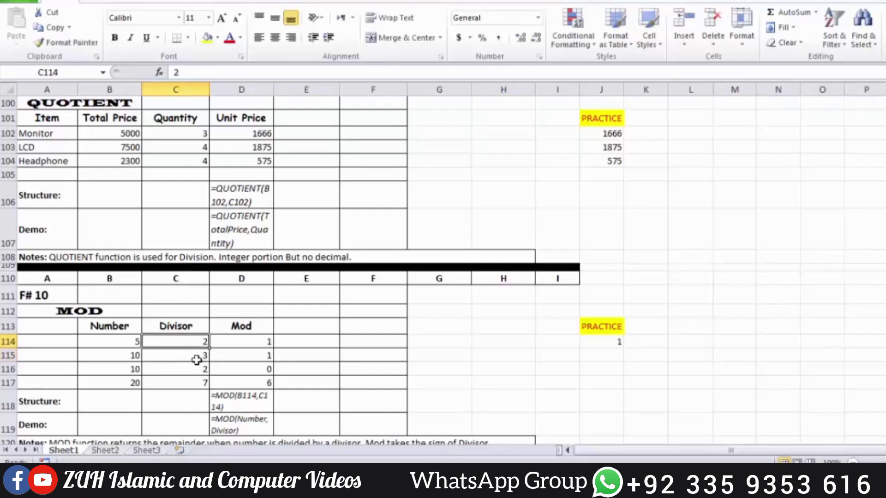
Step: Set the divisor in C114 to 1, and review the number in B114 and the divisor in C114
{"action": "type", "text": "1"}
{"action": "key", "text": "Return"}
{"action": "key", "text": "Up"}
{"action": "left_click", "coordinate": [129, 342]}
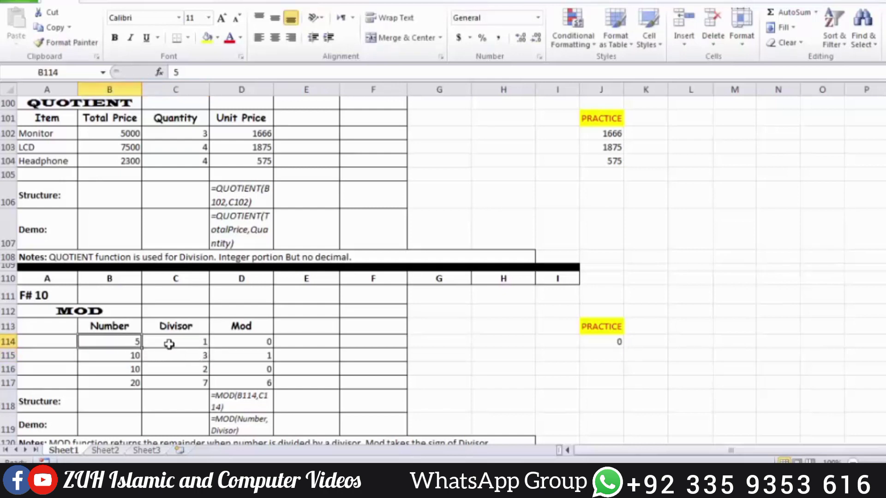
{"action": "left_click", "coordinate": [187, 343]}
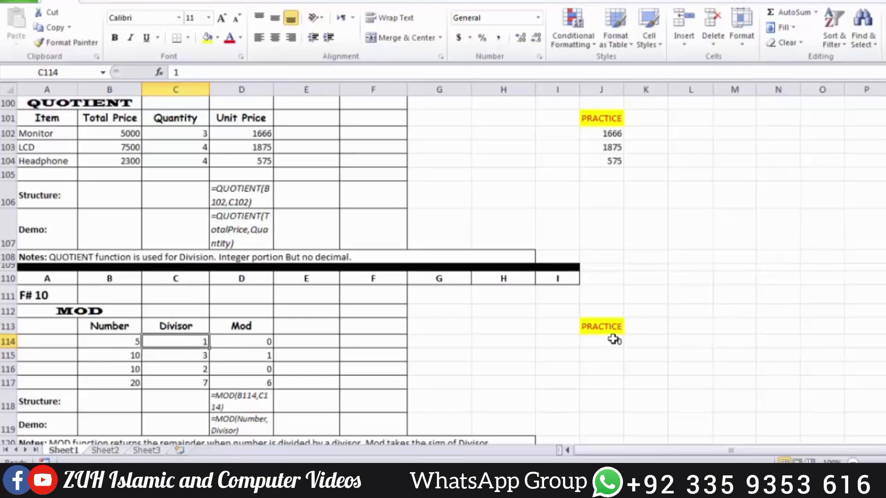
Step: Return to the SUM section at the start of the sheet and select the empty cell K5
{"action": "left_click", "coordinate": [745, 278]}
{"action": "scroll", "coordinate": [746, 278], "scroll_direction": "up", "scroll_amount": 20}
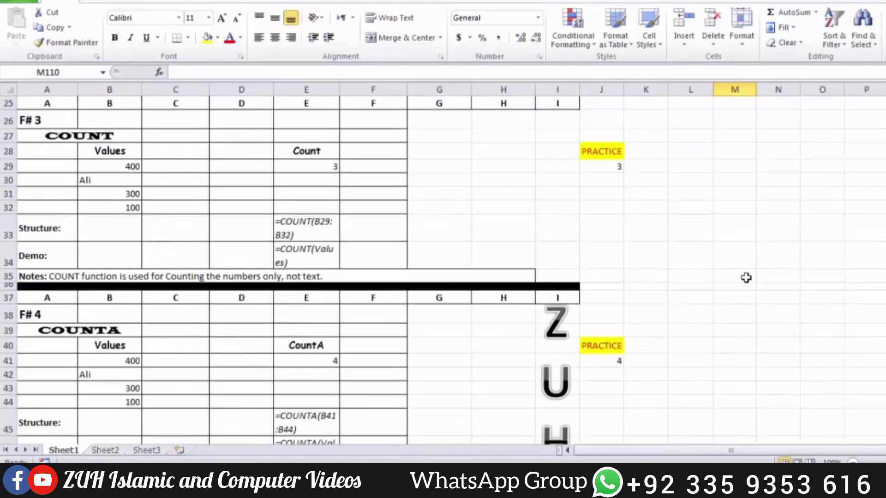
{"action": "scroll", "coordinate": [746, 278], "scroll_direction": "up", "scroll_amount": 8}
{"action": "left_click", "coordinate": [666, 218]}
{"action": "left_click", "coordinate": [641, 164]}
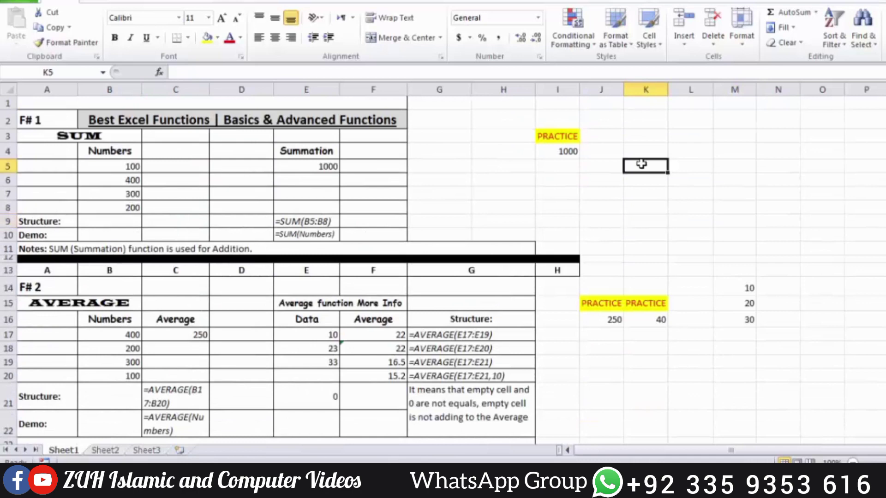